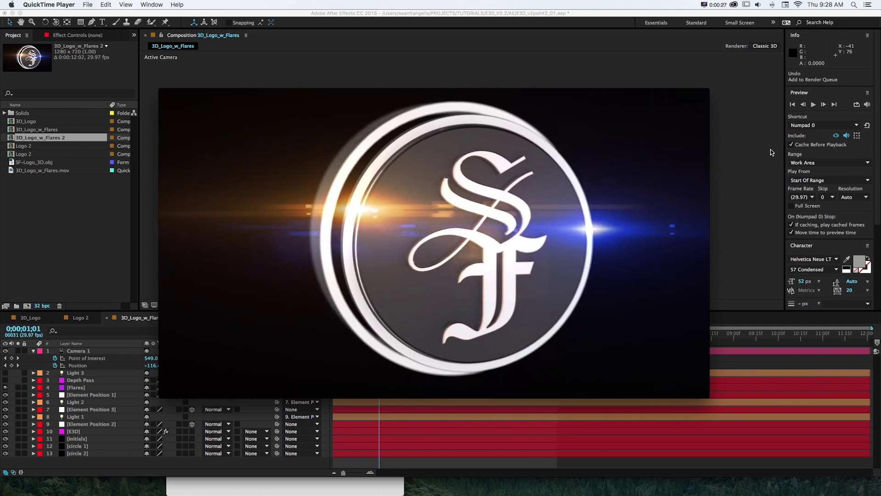
# - Play the 3D logo flare animation, and display the composition in two views with the logo framed in the Top view
pyautogui.click(770, 148)
pyautogui.press('space')
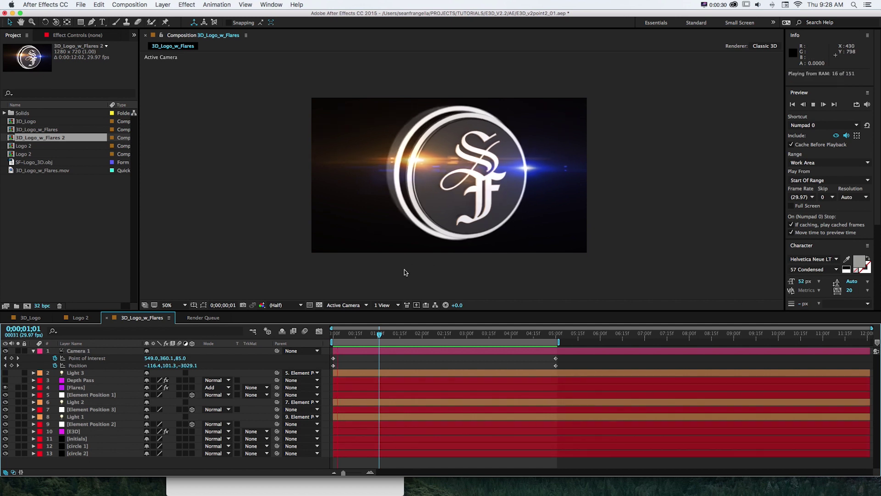
pyautogui.click(387, 305)
pyautogui.click(400, 318)
pyautogui.moveTo(365, 222); pyautogui.dragTo(384, 157)
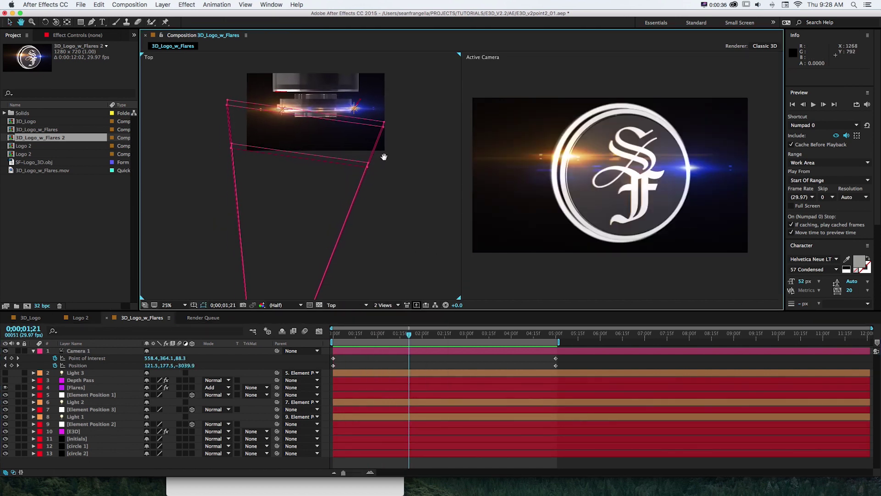
# - Examine the E3D, Element Position and Light layers while scrubbing through the camera move
pyautogui.click(351, 333)
pyautogui.moveTo(366, 334); pyautogui.dragTo(415, 334)
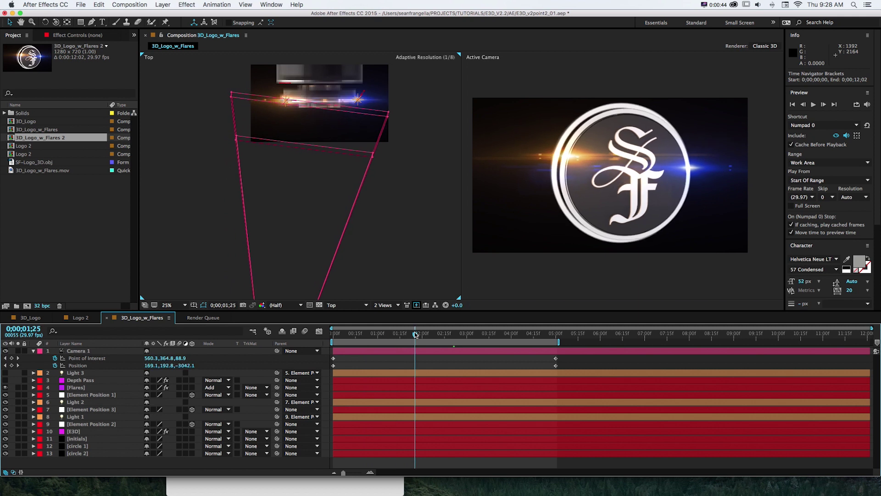
pyautogui.click(77, 431)
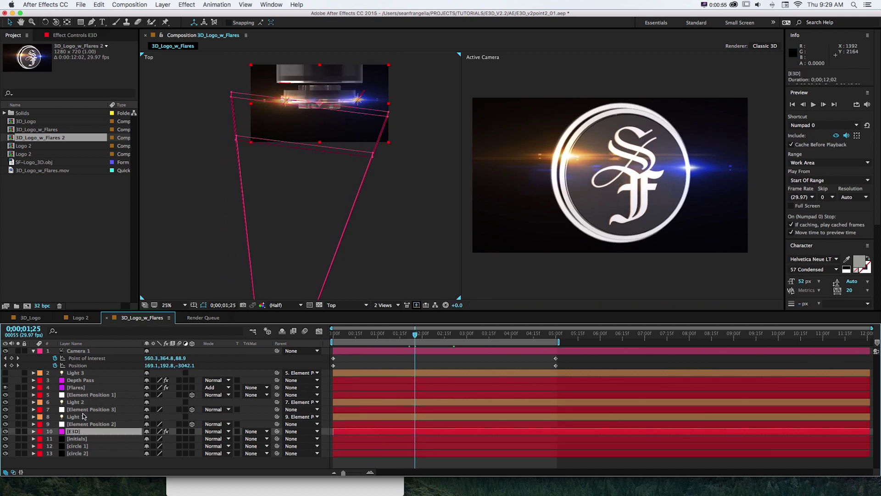
pyautogui.click(81, 410)
pyautogui.click(84, 395)
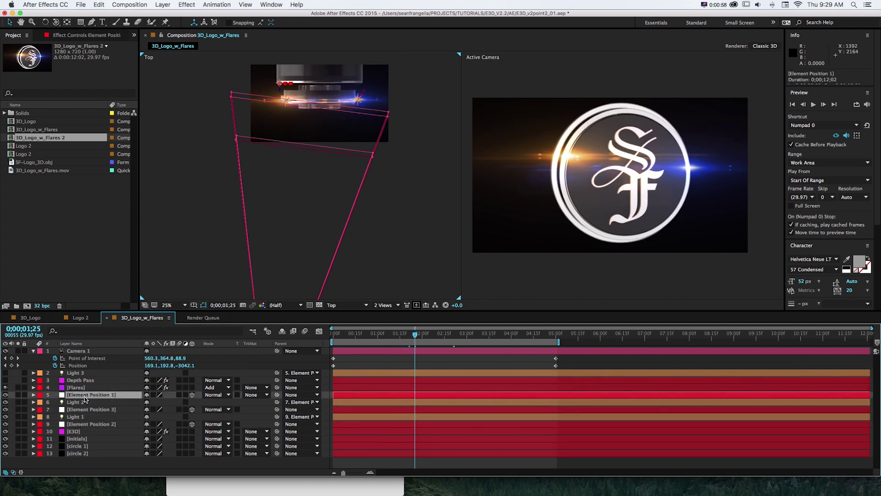
pyautogui.click(84, 402)
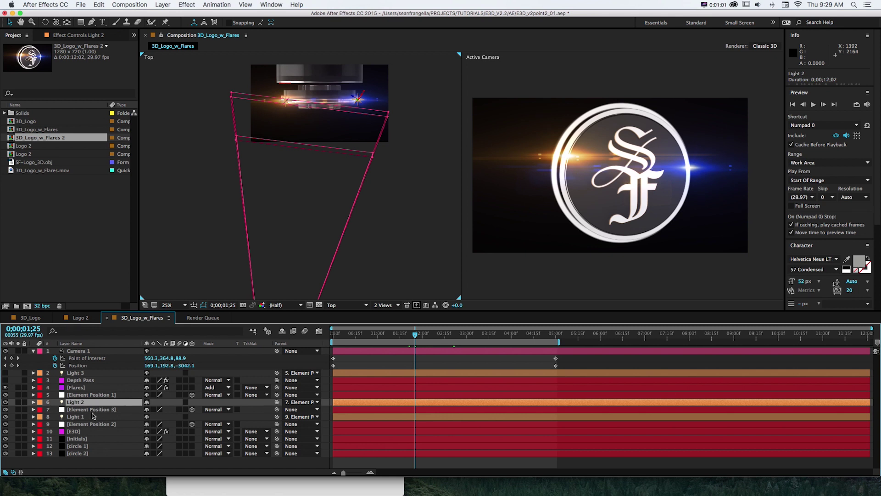
pyautogui.click(92, 416)
pyautogui.moveTo(415, 338); pyautogui.dragTo(356, 338)
pyautogui.press('space')
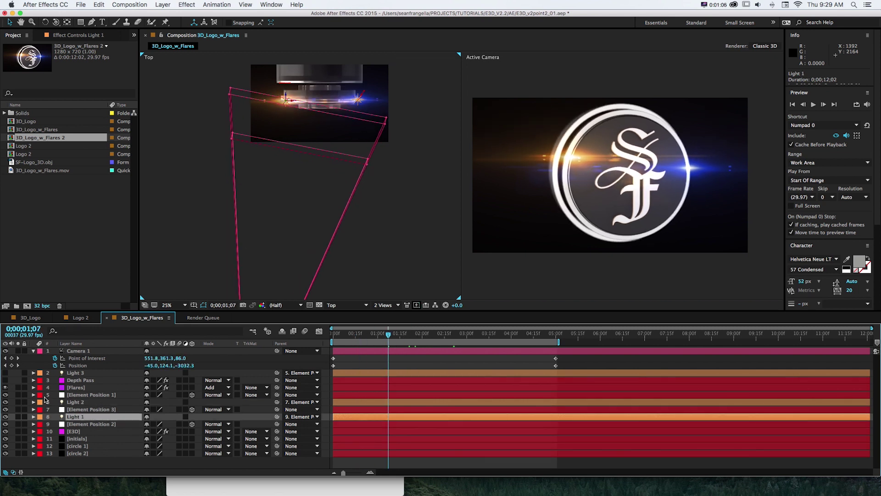
# - Show the Depth Pass and Light 3 layers, and set the Flares layer's track matte to Luma Inverted Matte "Depth Pass"
pyautogui.click(5, 380)
pyautogui.click(251, 387)
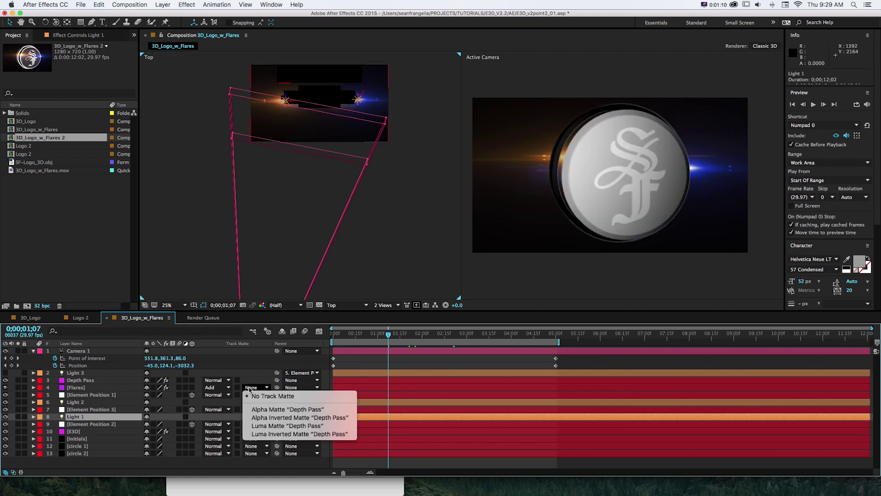
pyautogui.click(251, 388)
pyautogui.click(253, 388)
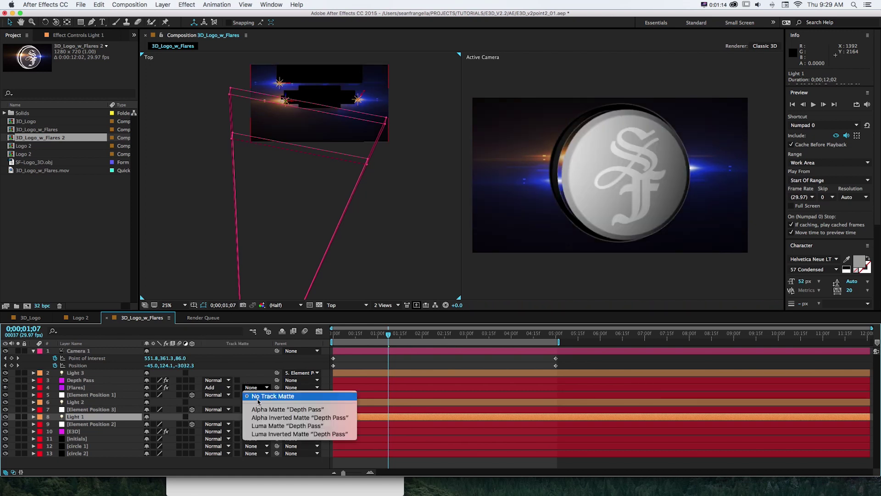
pyautogui.click(284, 433)
pyautogui.click(405, 335)
pyautogui.moveTo(418, 337); pyautogui.dragTo(427, 335)
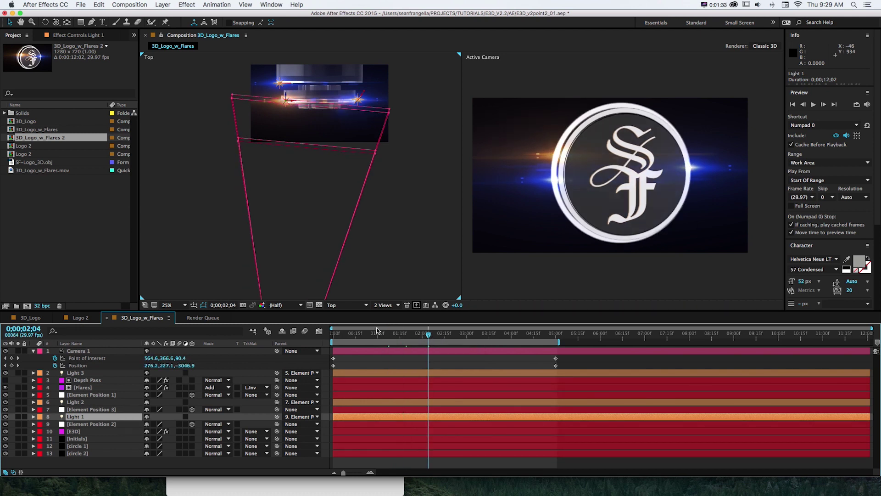
# - Duplicate the 3D_Logo_w_Flares composition and delete the copy's lights, Depth Pass, Flares and Element Position layers
pyautogui.click(11, 138)
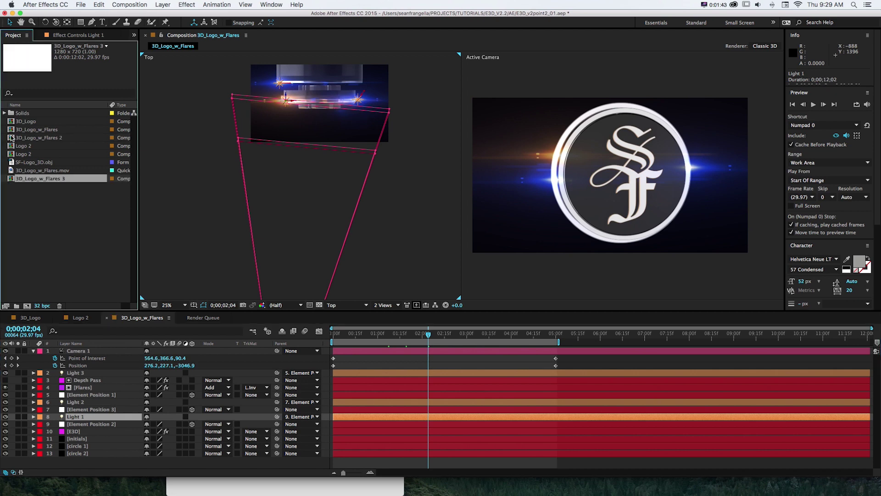
pyautogui.press('super+d')
pyautogui.doubleClick(12, 147)
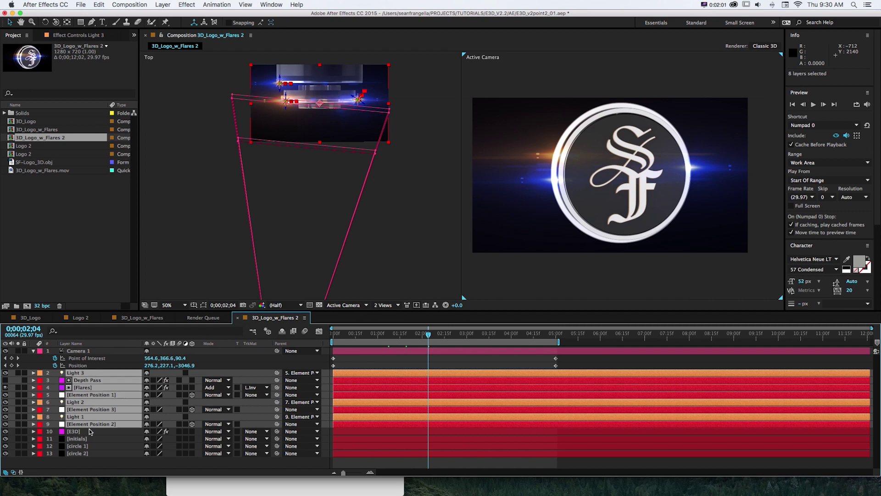
pyautogui.press('Delete')
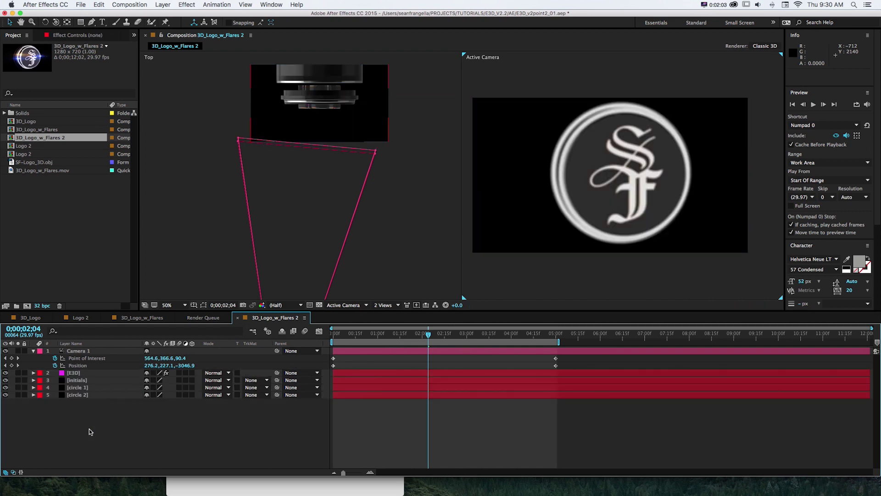
# - Examine the extruded logo model in Element's Scene Setup and up close in the composition's Top view
pyautogui.click(81, 351)
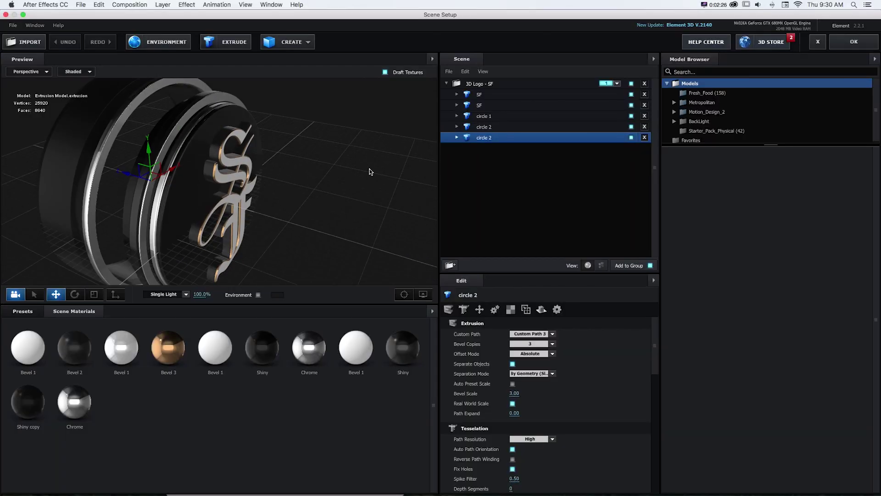
pyautogui.moveTo(368, 171); pyautogui.dragTo(341, 162)
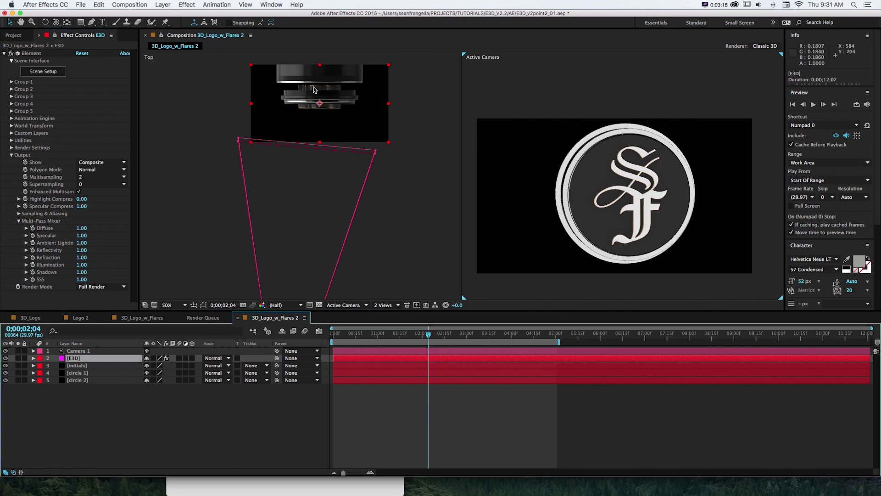
pyautogui.click(317, 135)
pyautogui.scroll(5, 316, 135)
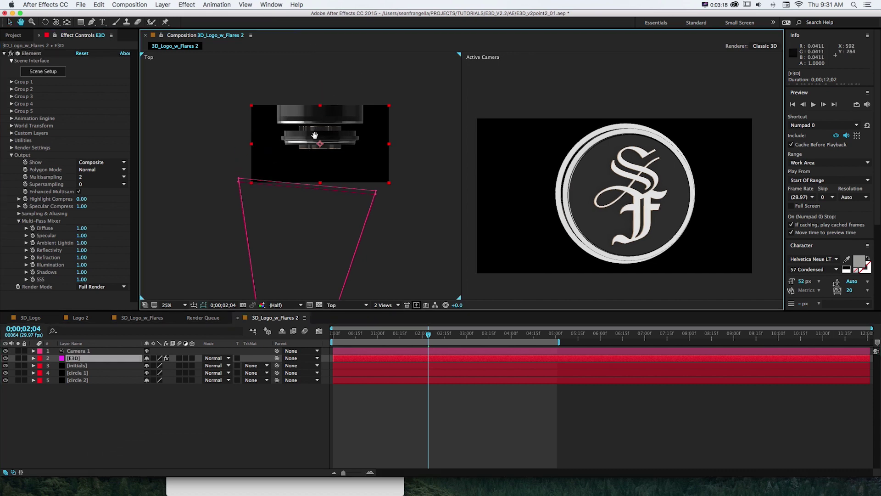
pyautogui.scroll(-2, 317, 135)
pyautogui.press('v')
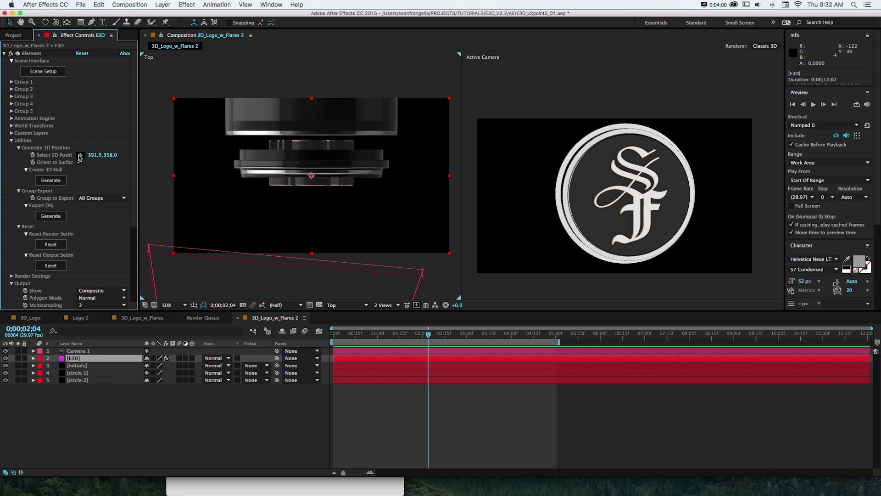
# - Set Element's Select 2D Position point on the logo's rim at 408, 296
pyautogui.click(80, 156)
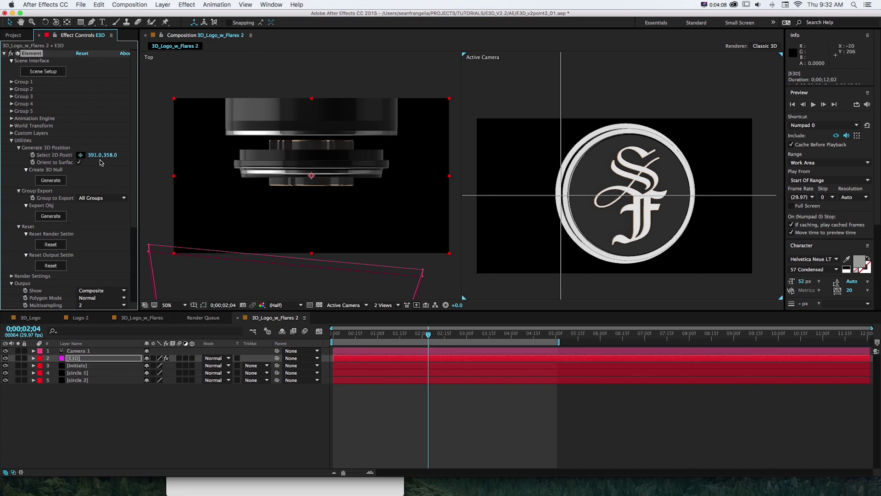
pyautogui.click(593, 160)
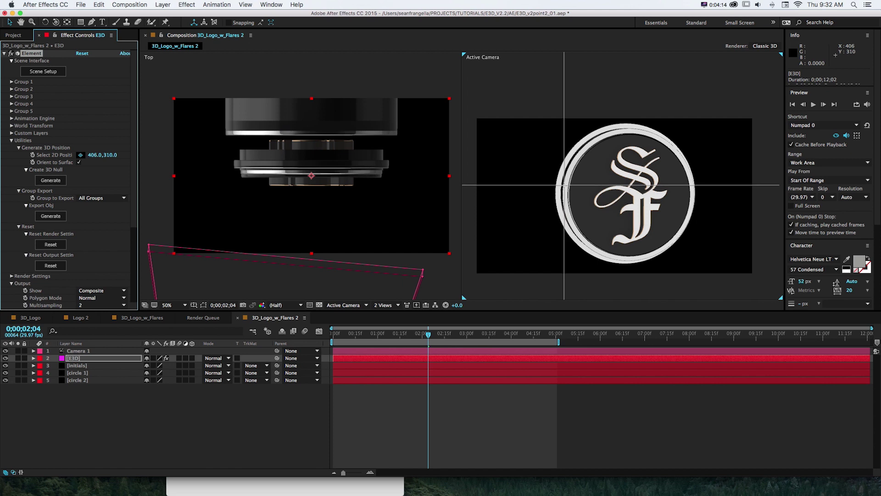
pyautogui.click(565, 184)
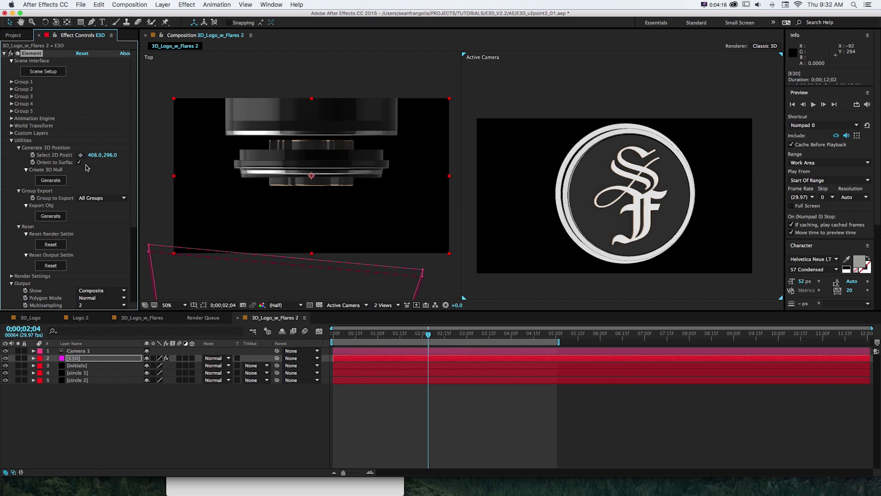
# - Set Element's Select 2D Position to 428, 254 on the front ring's edge and generate a 3D null there
pyautogui.press('c')
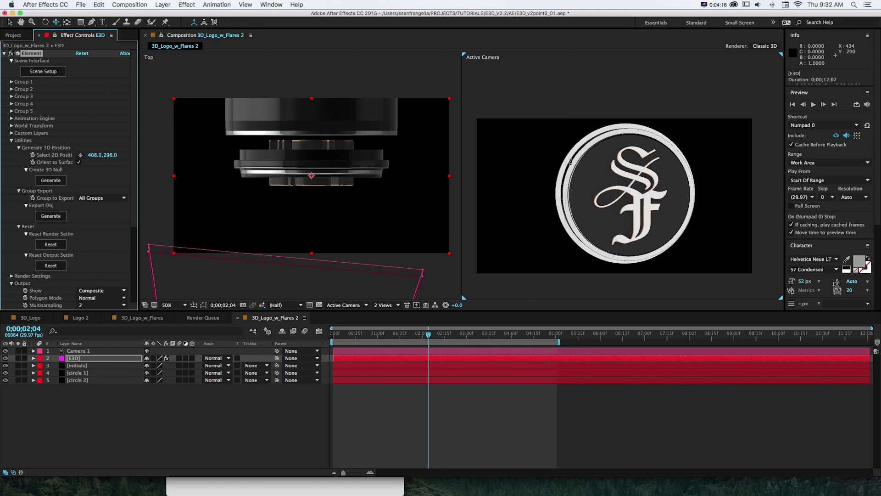
pyautogui.click(575, 166)
pyautogui.moveTo(576, 166); pyautogui.dragTo(553, 169)
pyautogui.click(81, 155)
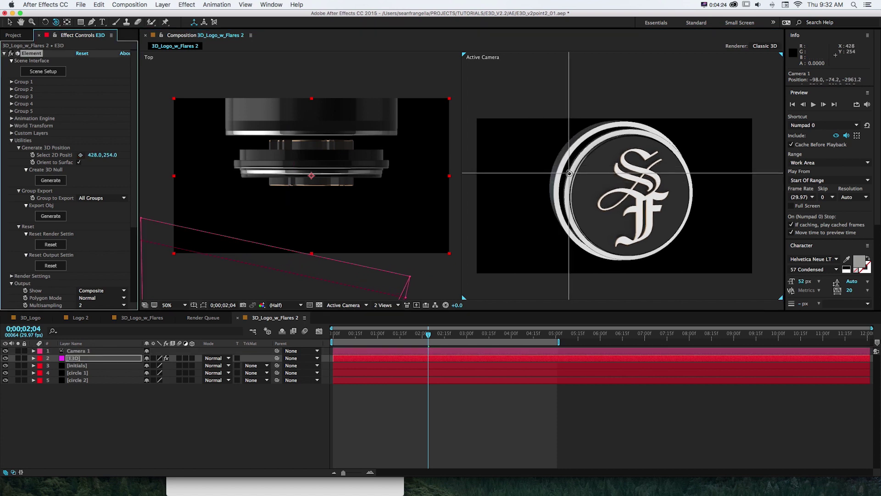
pyautogui.click(569, 174)
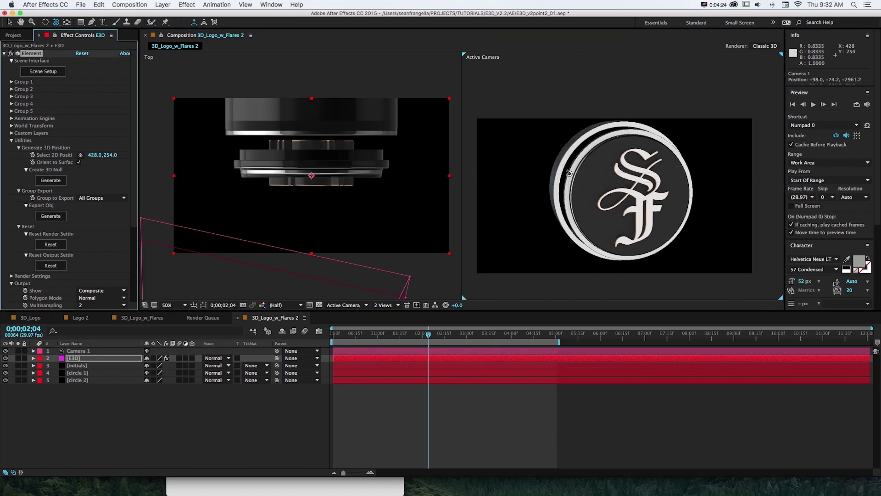
pyautogui.click(51, 181)
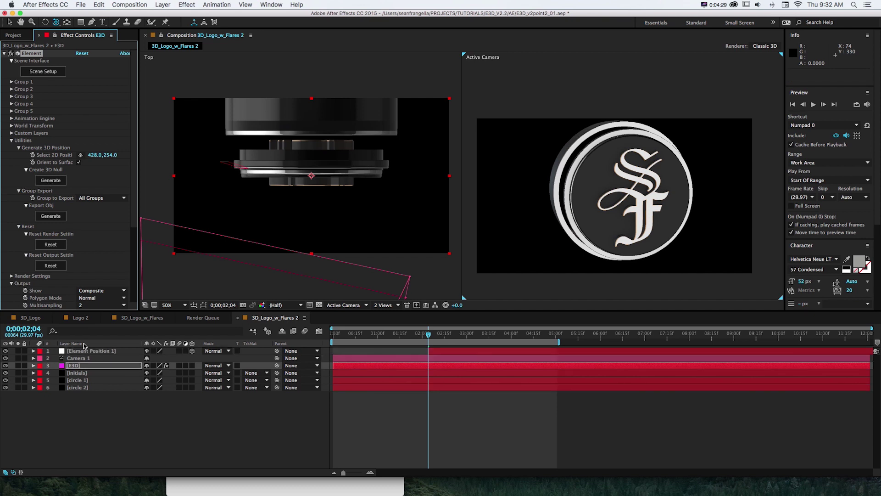
# - Generate a second 3D null on the opposite edge of the ring, with Select 2D Position at 974, 390
pyautogui.click(86, 351)
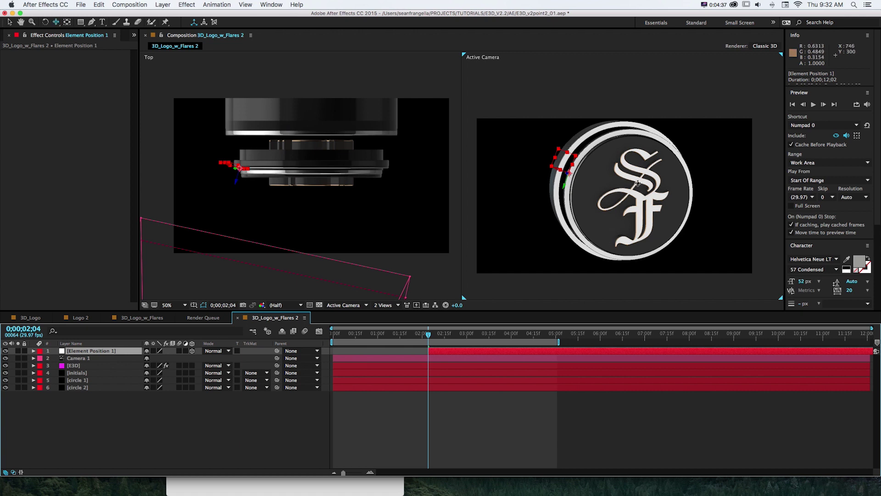
pyautogui.press('c')
pyautogui.moveTo(638, 183); pyautogui.dragTo(600, 168)
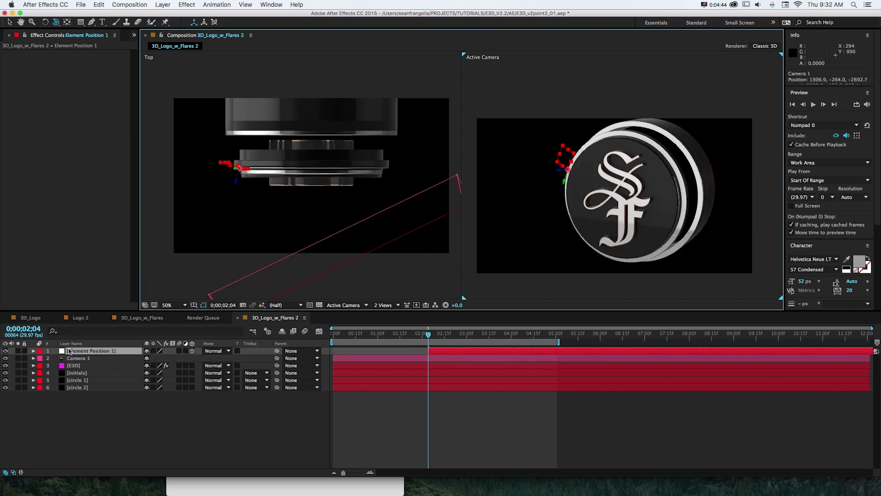
pyautogui.click(74, 366)
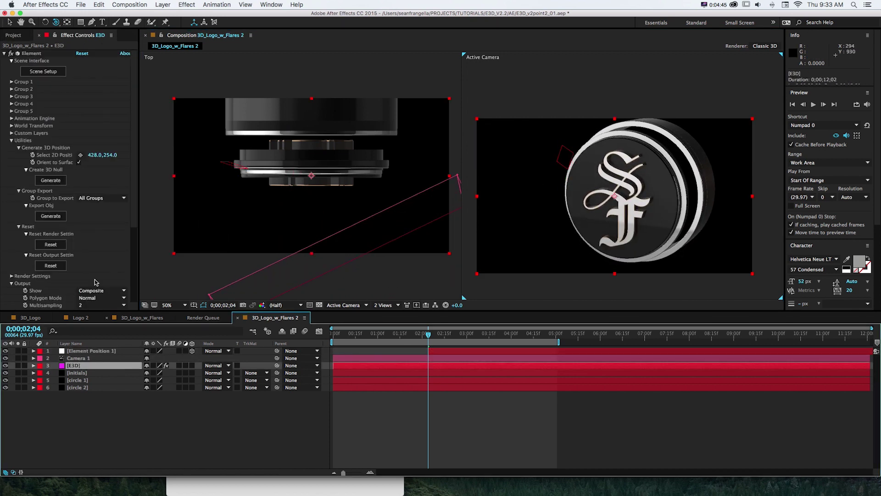
pyautogui.click(80, 155)
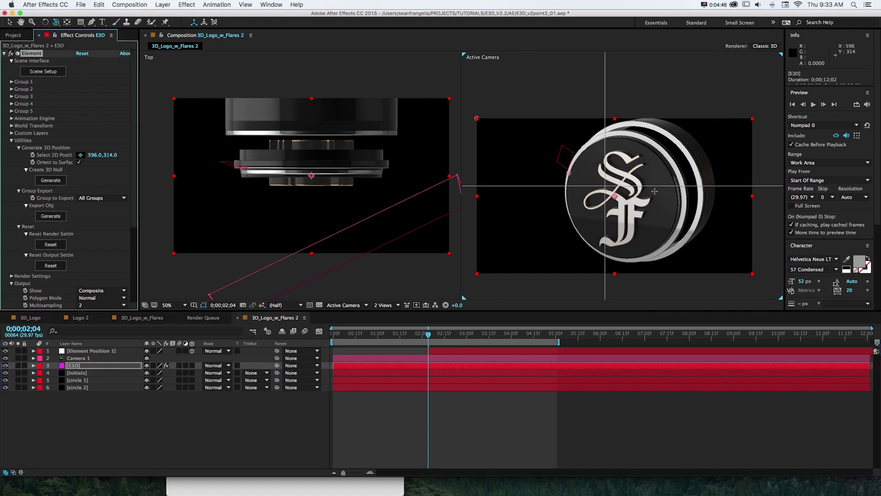
pyautogui.click(686, 203)
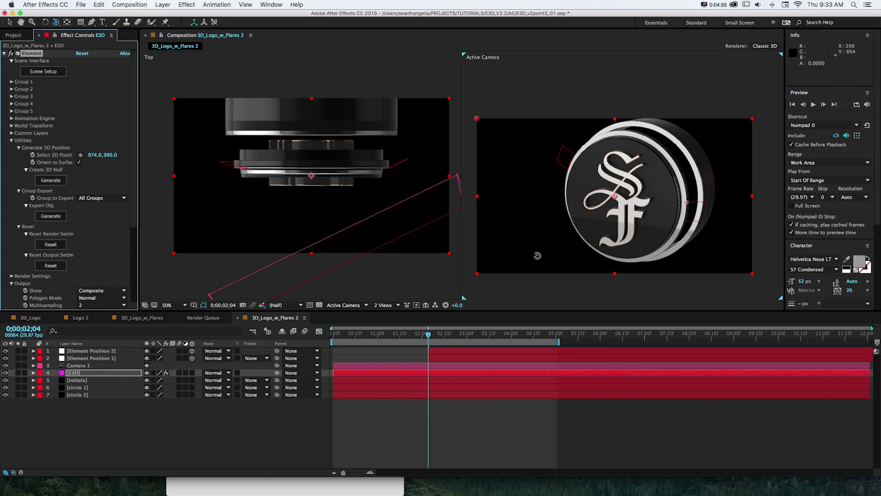
pyautogui.moveTo(534, 255); pyautogui.dragTo(633, 181)
pyautogui.press('c')
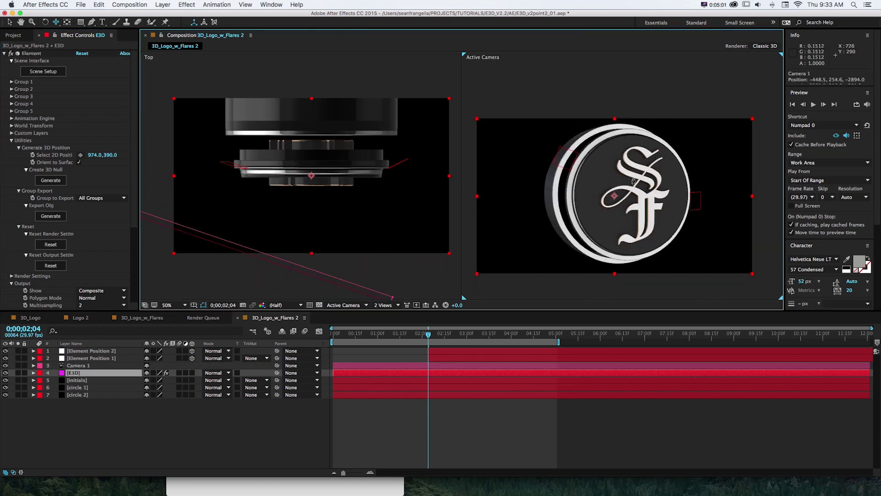
# - Try moving the logo with Group 1's Position XY in the Particle Replicator settings, and undo the change
pyautogui.click(11, 82)
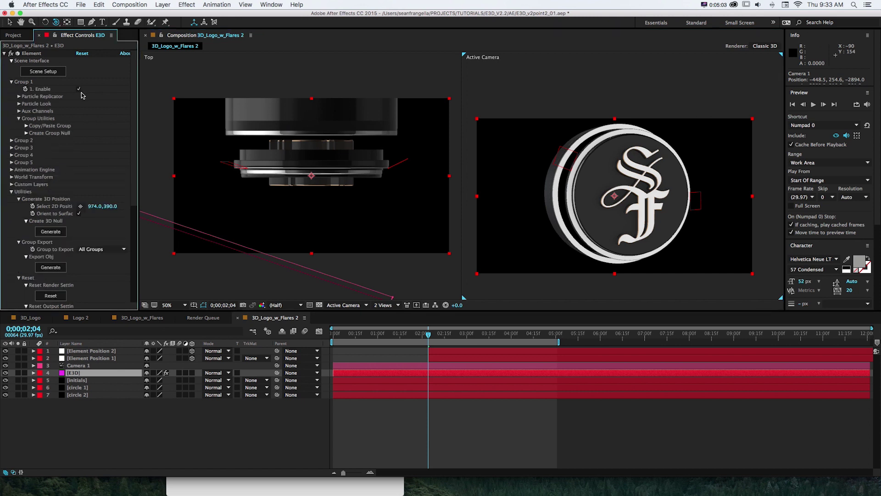
pyautogui.click(19, 97)
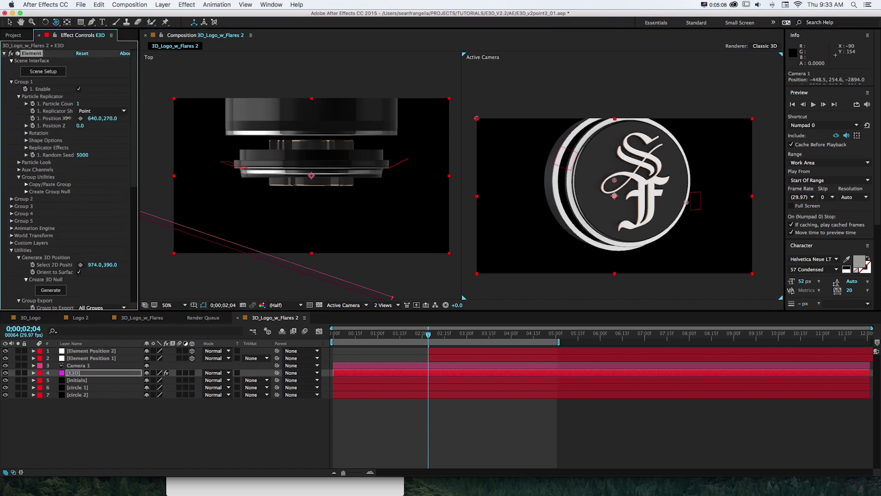
pyautogui.moveTo(107, 119); pyautogui.dragTo(100, 120)
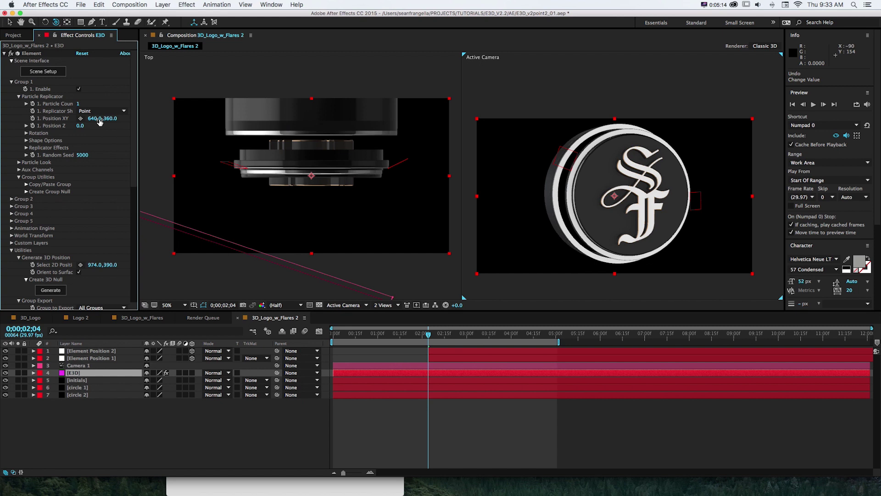
# - Create a group null for Element's Group 1 from its Group Utilities
pyautogui.scroll(-1, 123, 157)
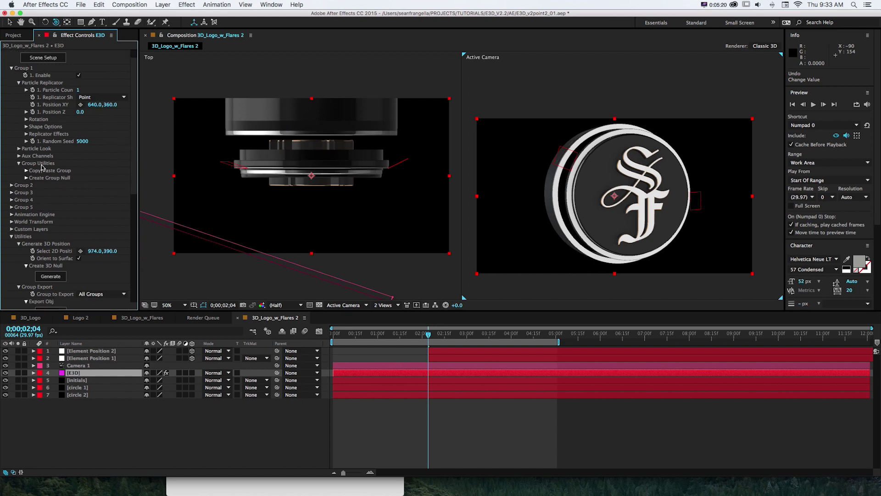
pyautogui.click(26, 178)
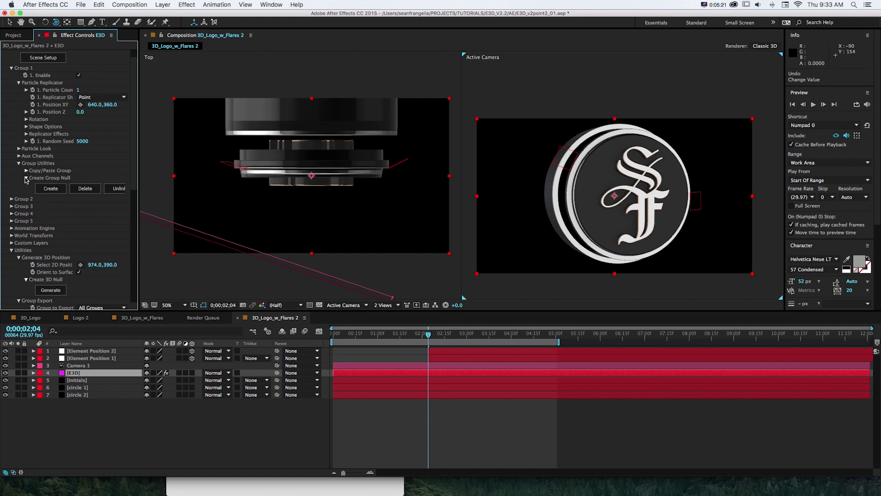
pyautogui.moveTo(139, 194); pyautogui.dragTo(155, 194)
pyautogui.click(51, 189)
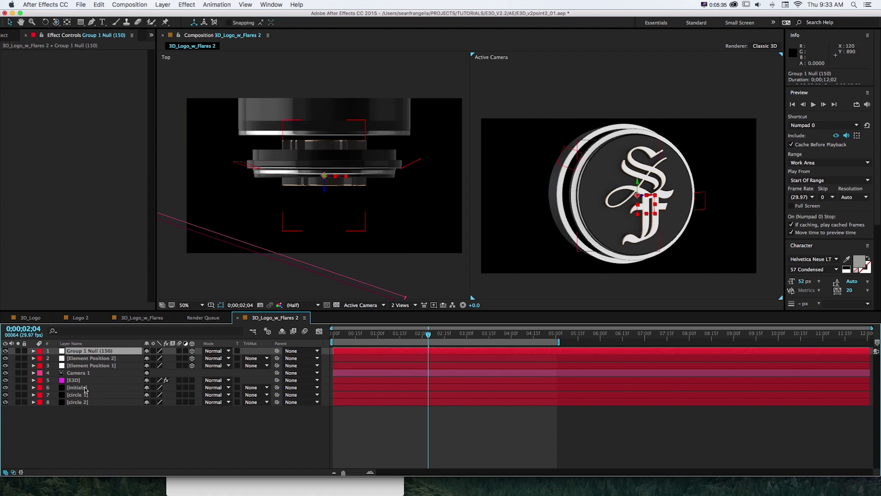
# - Reveal the expressions on the E3D layer that link Group 1's transform properties to the group null
pyautogui.click(83, 380)
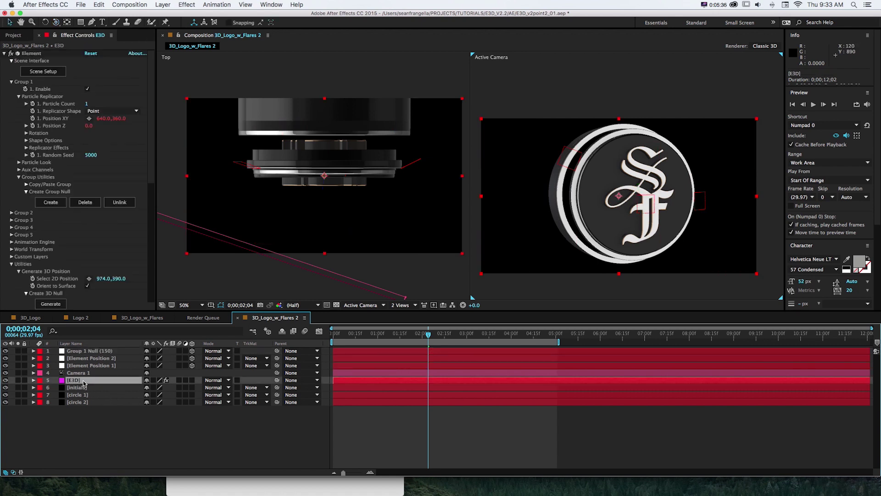
pyautogui.press('e')
pyautogui.press('e')
pyautogui.press('e')
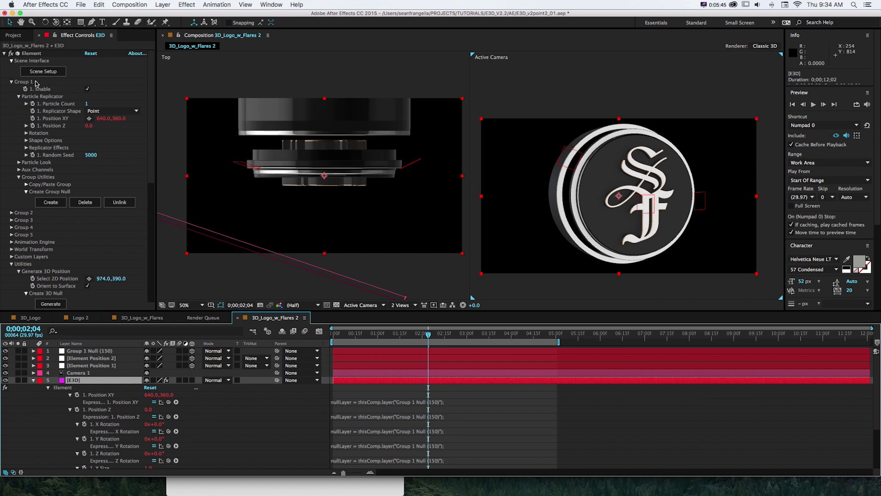
# - Try moving Group 1 Null in the Top view, reveal its rotation properties, and undo the movement
pyautogui.click(105, 352)
pyautogui.click(326, 188)
pyautogui.moveTo(325, 188); pyautogui.dragTo(357, 170)
pyautogui.press('super+z')
pyautogui.press('r')
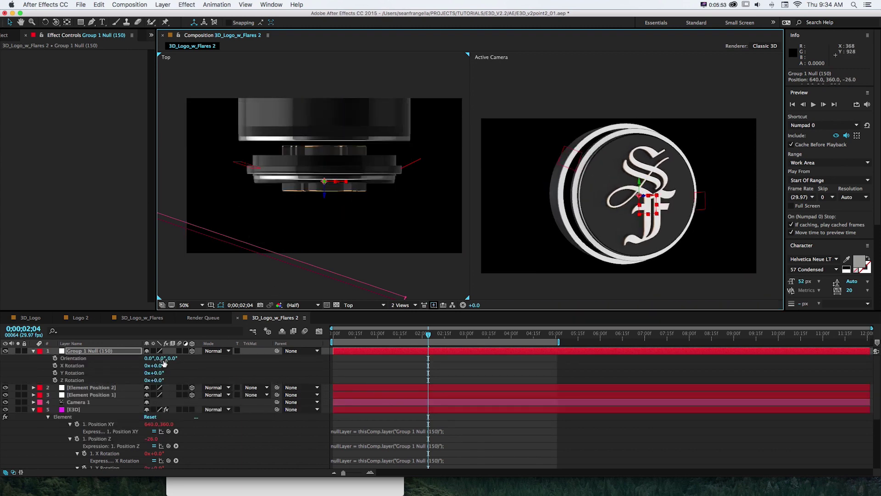
pyautogui.moveTo(324, 181); pyautogui.dragTo(325, 219)
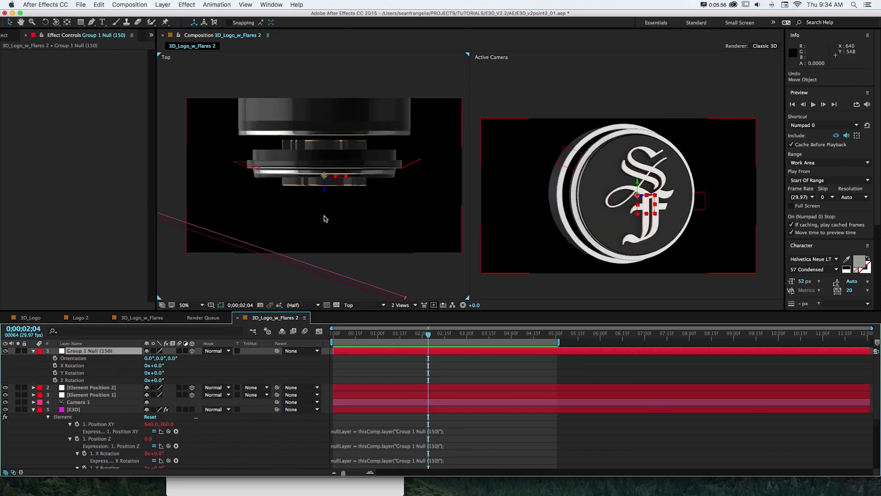
# - Parent the Element Position 1 and Element Position 2 nulls to Group 1 Null
pyautogui.click(119, 387)
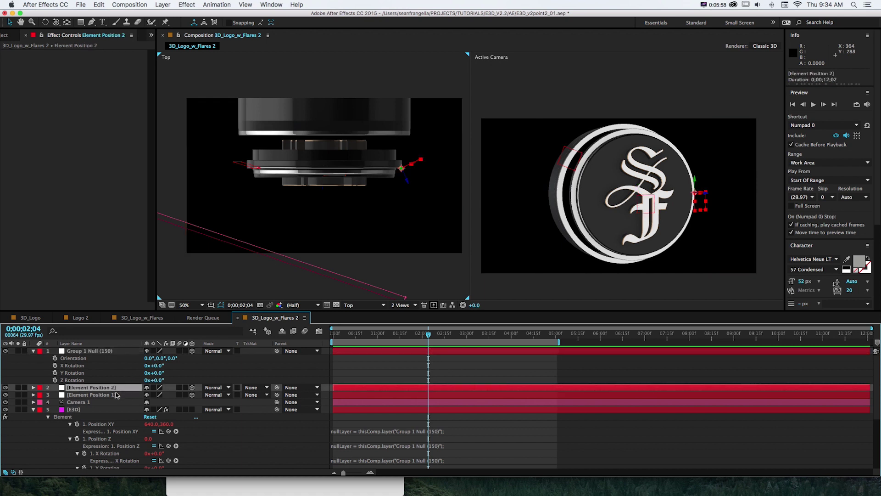
pyautogui.keyDown('shift'); pyautogui.click(118, 395); pyautogui.keyUp('shift')
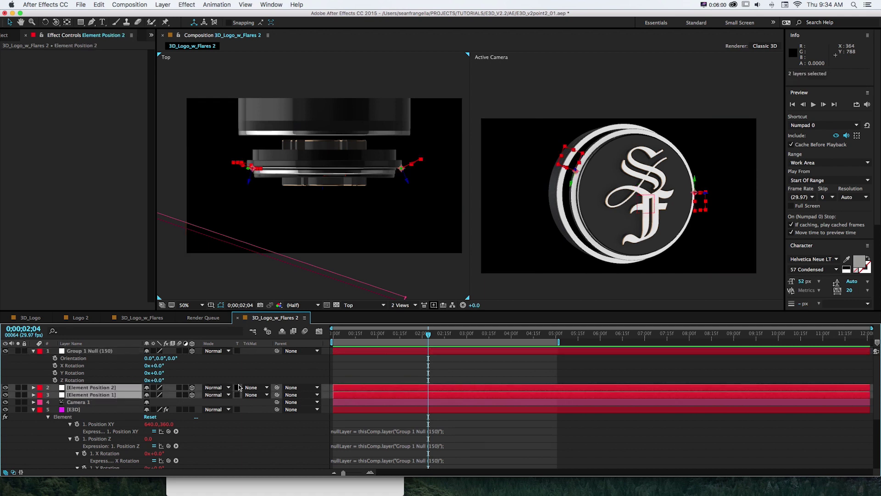
pyautogui.moveTo(277, 387); pyautogui.dragTo(106, 352)
# - Move Group 1 Null along Z to about -36, then try its X Rotation and undo the rotation
pyautogui.click(107, 352)
pyautogui.moveTo(335, 188)
pyautogui.mouseDown()
pyautogui.moveTo(328, 197)
pyautogui.moveTo(335, 146)
pyautogui.moveTo(335, 196)
pyautogui.mouseUp()
pyautogui.press('r')
pyautogui.press('r')
pyautogui.moveTo(159, 366)
pyautogui.mouseDown()
pyautogui.moveTo(179, 366)
pyautogui.moveTo(157, 368)
pyautogui.mouseUp()
pyautogui.press('super+z')
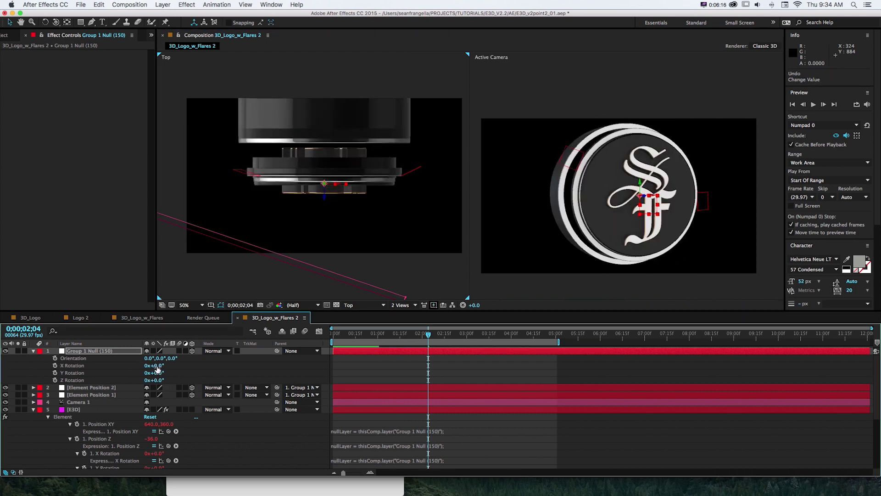
pyautogui.click(33, 350)
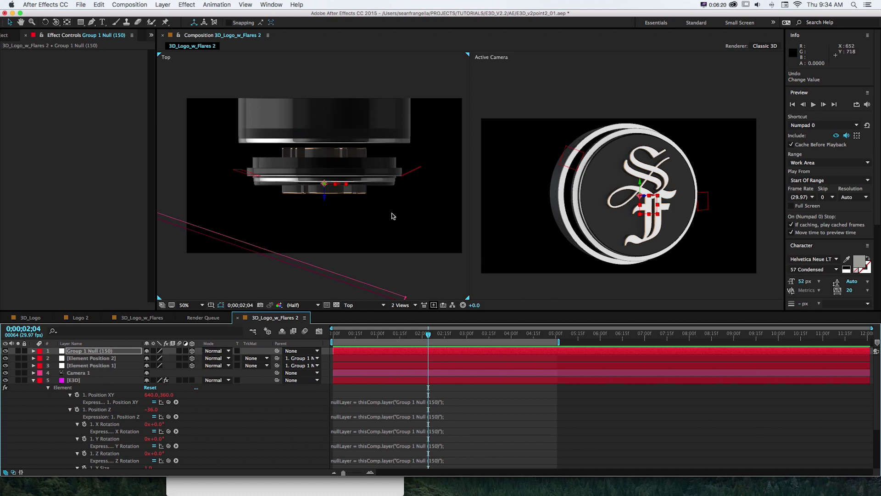
# - Create a magenta 1280 x 720 px solid layer named Flares
pyautogui.click(531, 88)
pyautogui.click(163, 4)
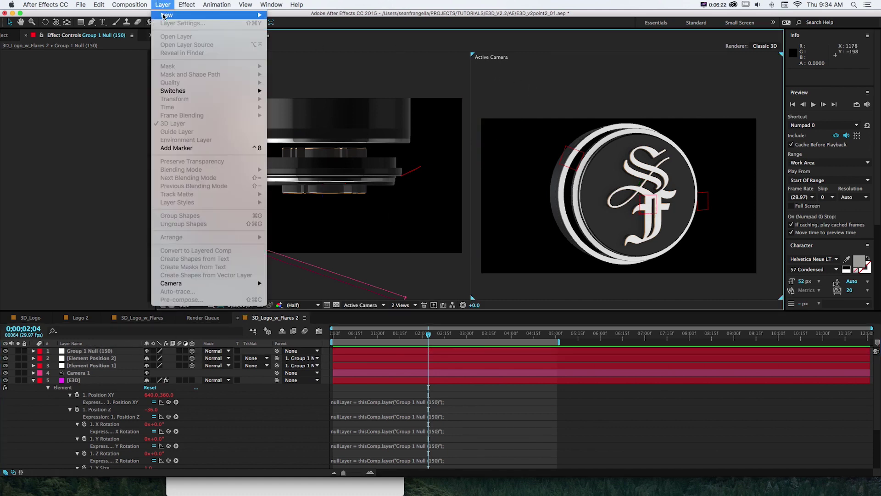
pyautogui.moveTo(247, 15)
pyautogui.click(285, 28)
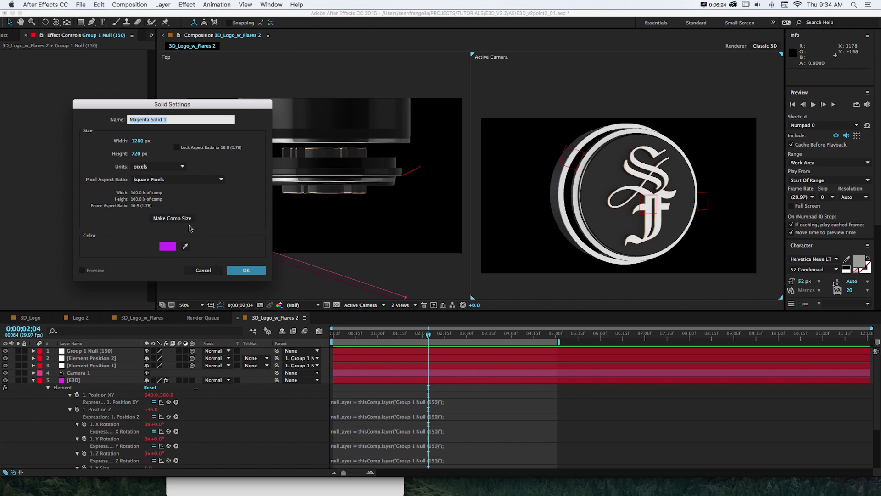
pyautogui.write('Flares')
pyautogui.press('Return')
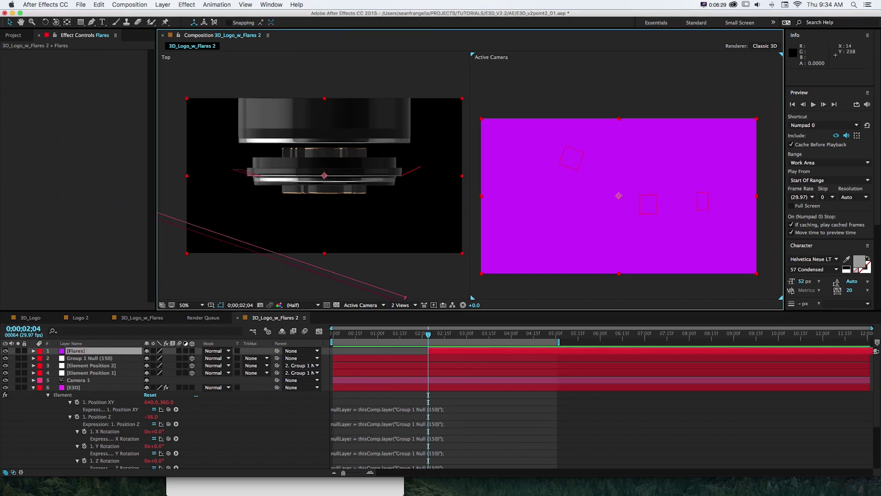
# - Make room for the effects list, search it for "optical", and apply Optical Flares to the Flares layer
pyautogui.moveTo(765, 310); pyautogui.dragTo(765, 356)
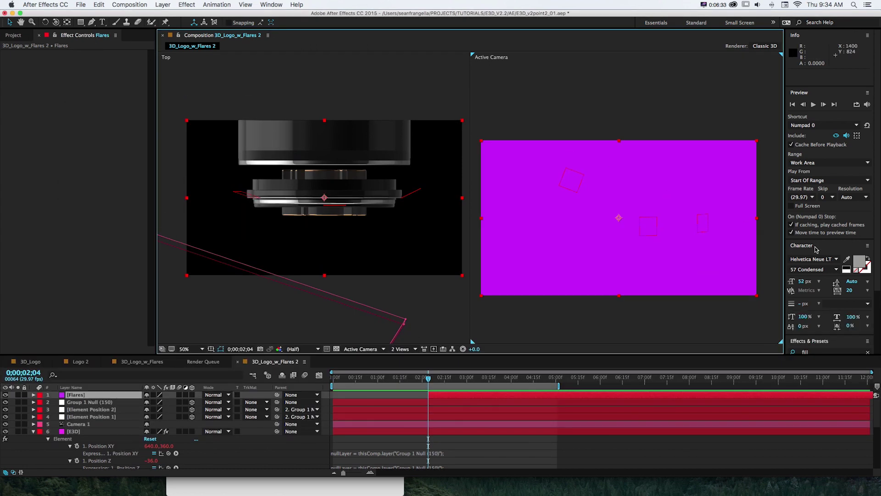
pyautogui.click(805, 246)
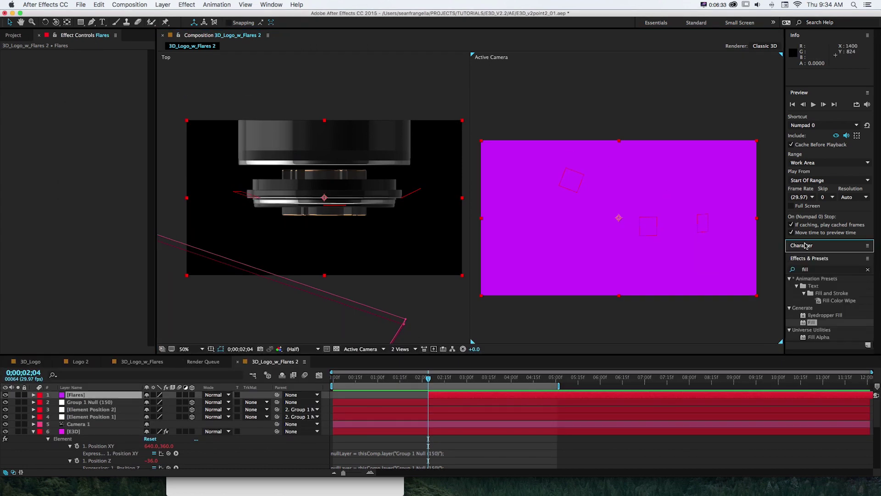
pyautogui.click(867, 93)
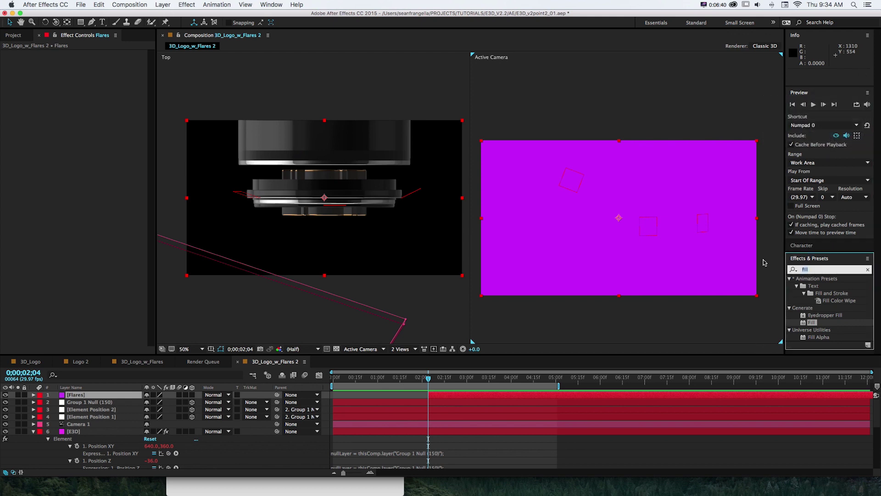
pyautogui.click(792, 269)
pyautogui.write('optical')
pyautogui.moveTo(821, 285); pyautogui.dragTo(133, 396)
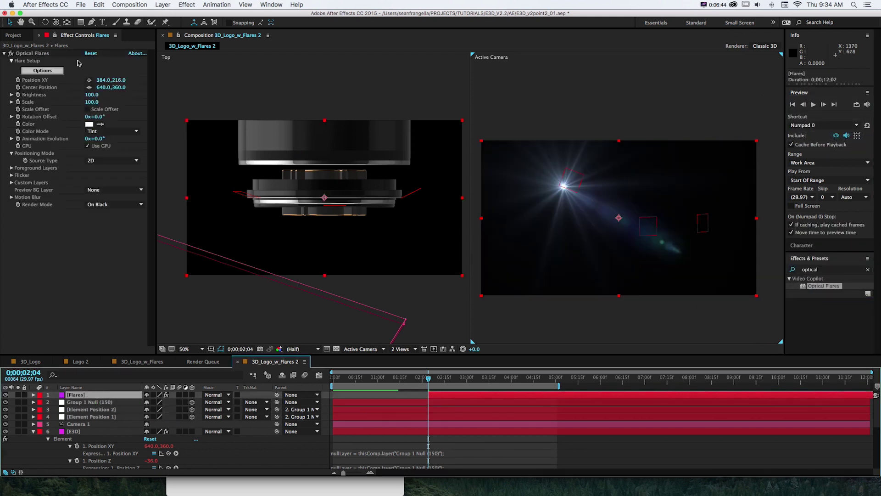
# - Load the Antique Digital preset from Pro_Presets in the Optical Flares options and accept it
pyautogui.click(40, 70)
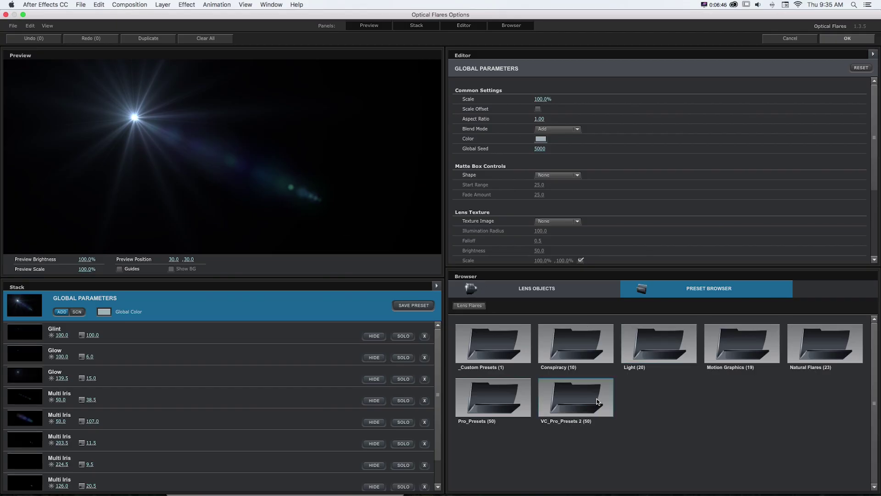
pyautogui.click(518, 406)
pyautogui.click(661, 365)
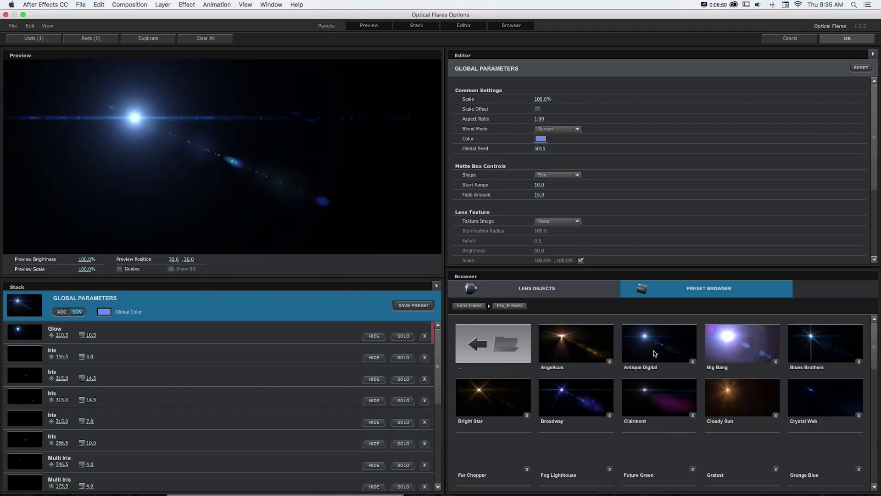
pyautogui.click(836, 39)
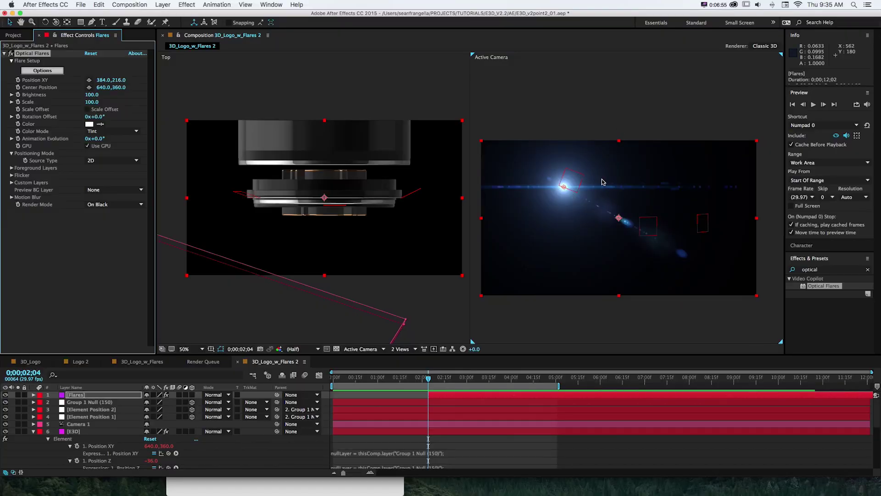
# - Start the Flares layer at the beginning of the composition and set Optical Flares' Render Mode to On Transparent
pyautogui.click(428, 398)
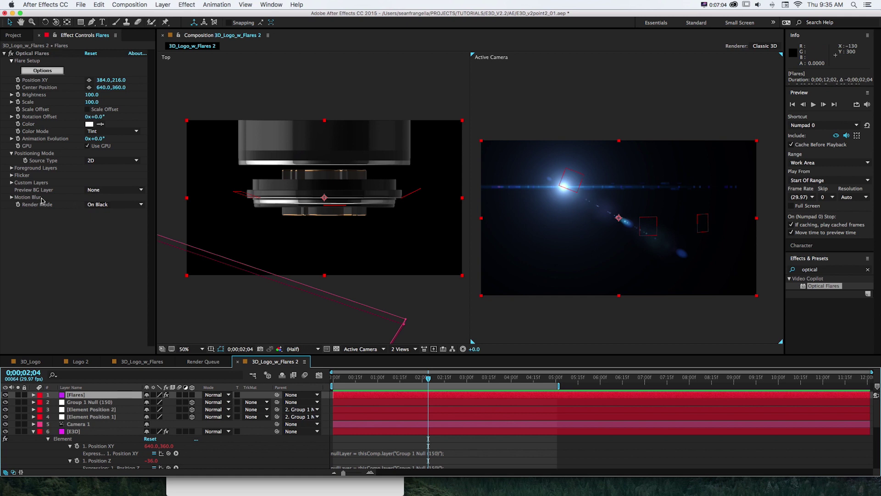
pyautogui.click(98, 205)
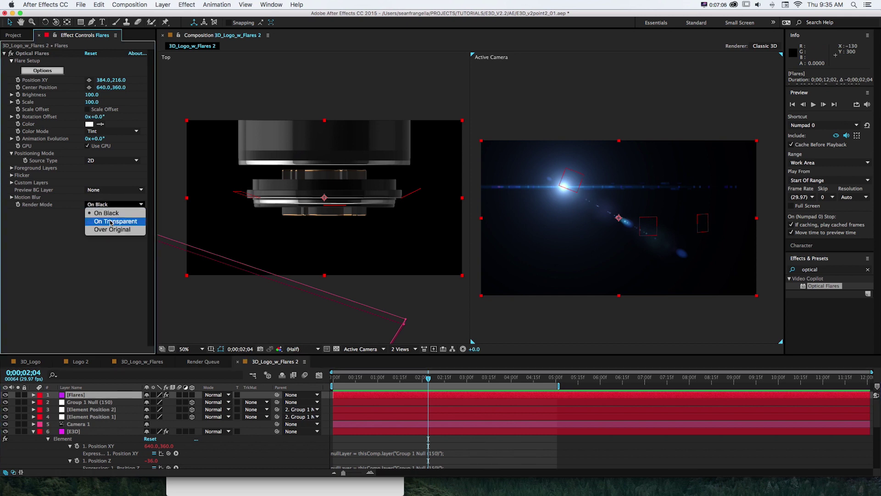
pyautogui.press('Escape')
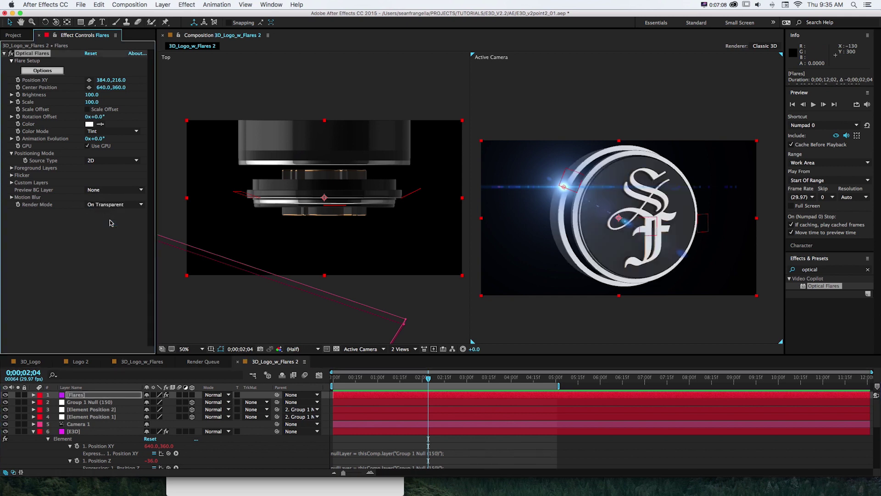
# - Set Optical Flares' positioning Source Type to Track Lights and collapse the Flares layer's properties
pyautogui.click(100, 162)
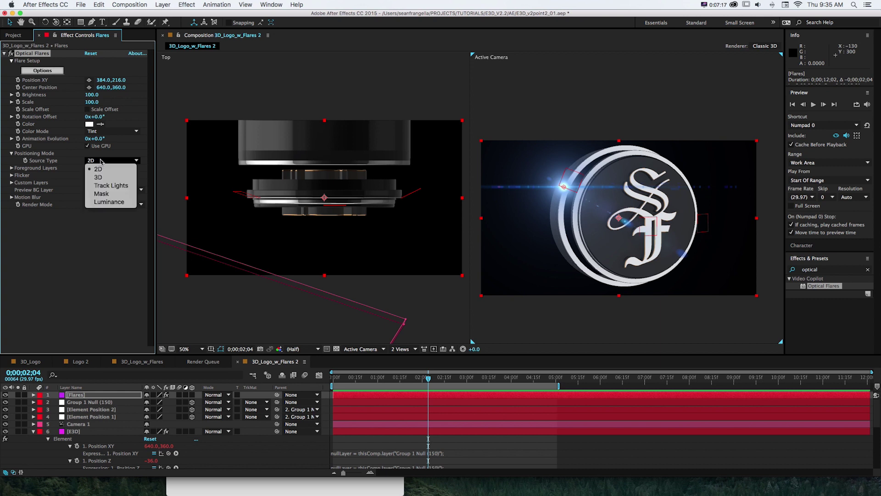
pyautogui.click(101, 185)
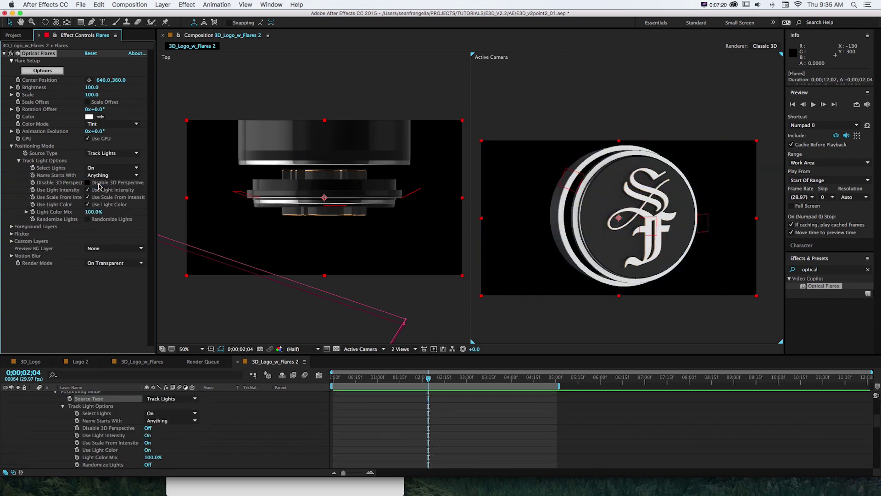
pyautogui.scroll(5, 39, 426)
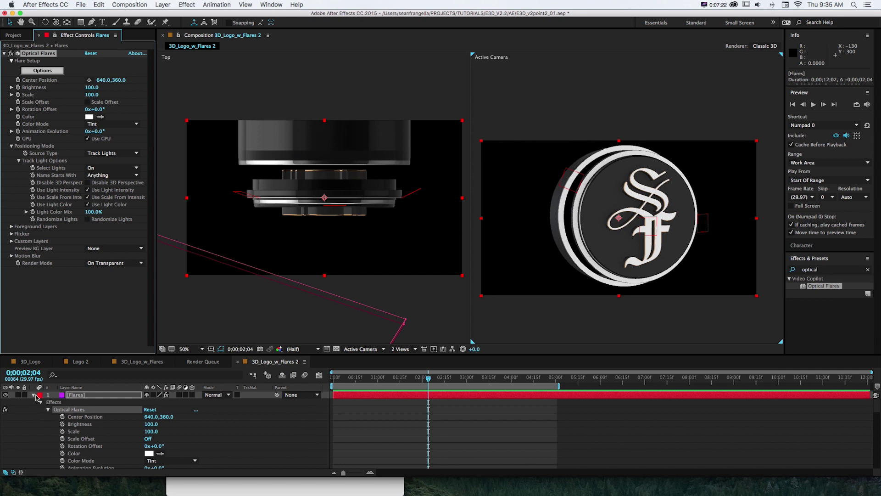
pyautogui.click(34, 395)
# - Add a point light named Light 1 above Element Position 2, with color 637FFF and 68% intensity
pyautogui.click(76, 410)
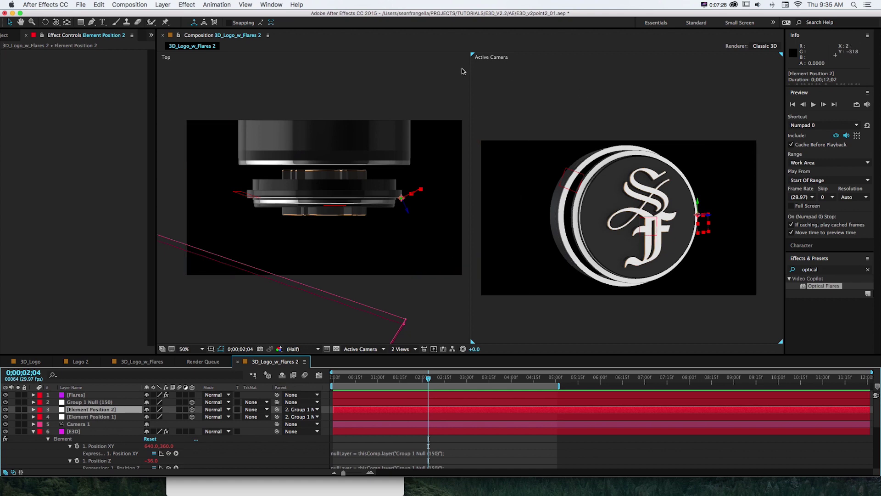
pyautogui.click(162, 4)
pyautogui.moveTo(183, 14)
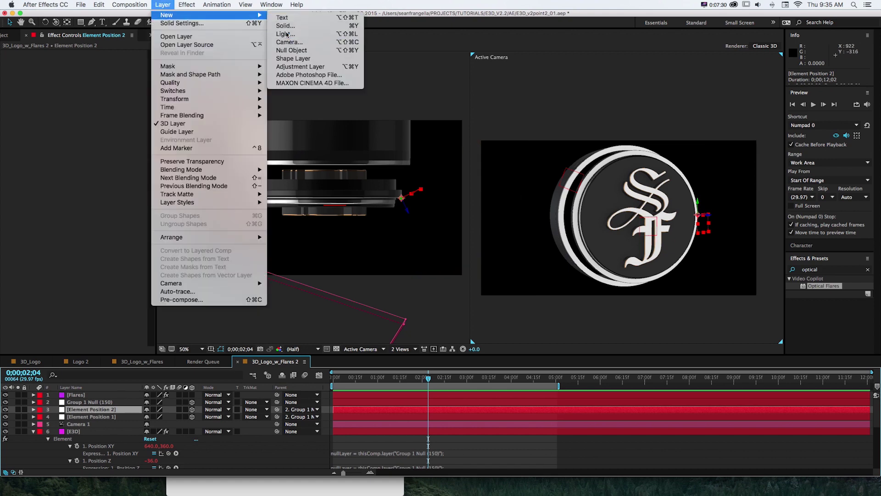
pyautogui.click(287, 35)
pyautogui.click(373, 185)
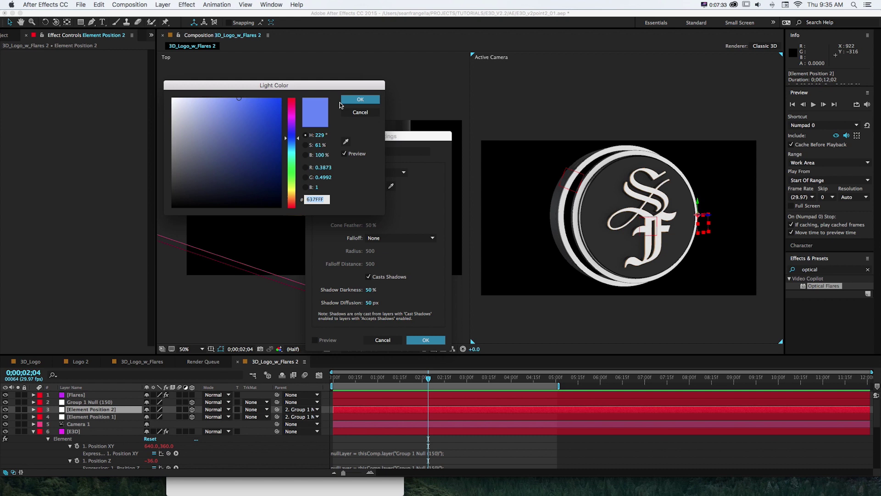
pyautogui.click(239, 97)
pyautogui.click(360, 100)
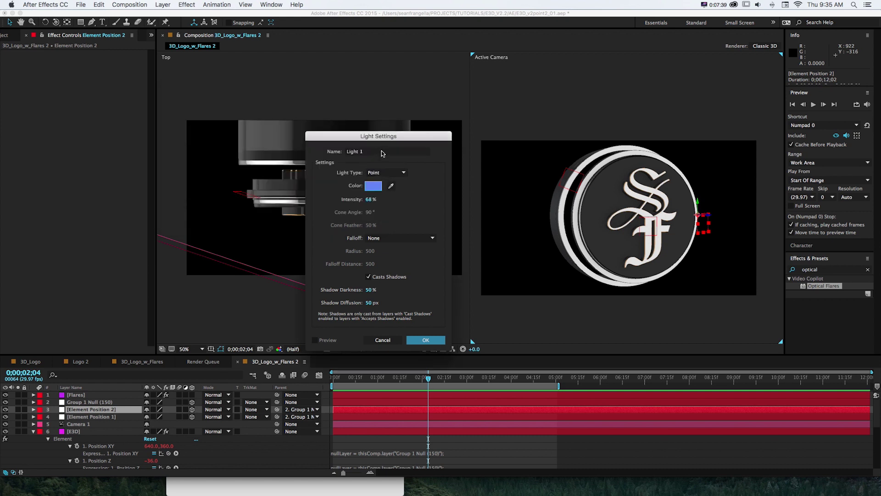
pyautogui.click(418, 339)
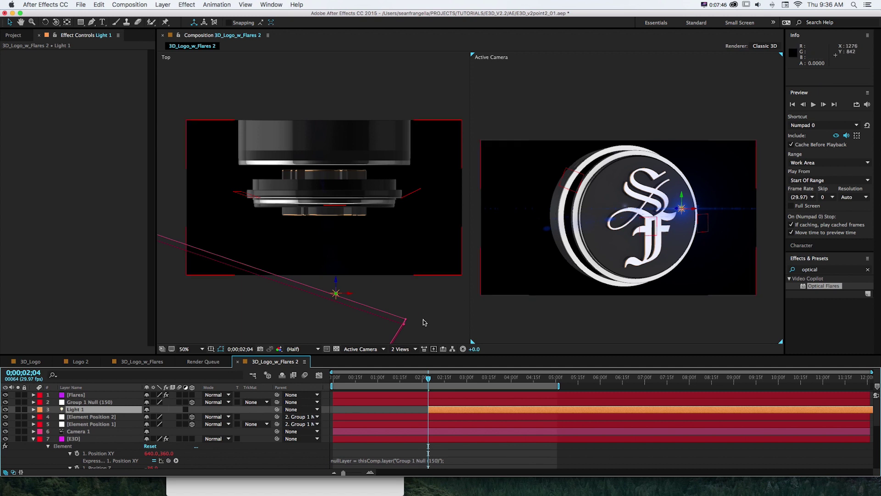
# - Place Light 1 directly above Element Position 1 in the layer stack, try parenting it to that null, and undo the parenting
pyautogui.moveTo(107, 411); pyautogui.dragTo(107, 420)
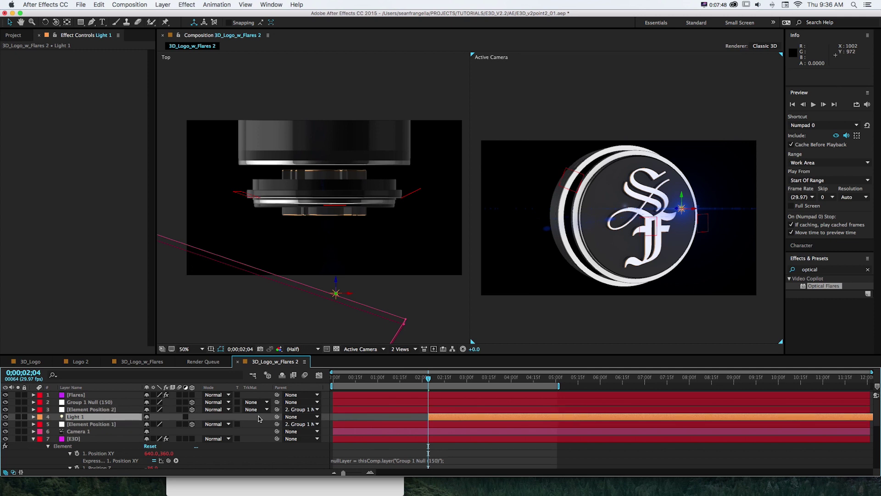
pyautogui.moveTo(277, 416); pyautogui.dragTo(100, 426)
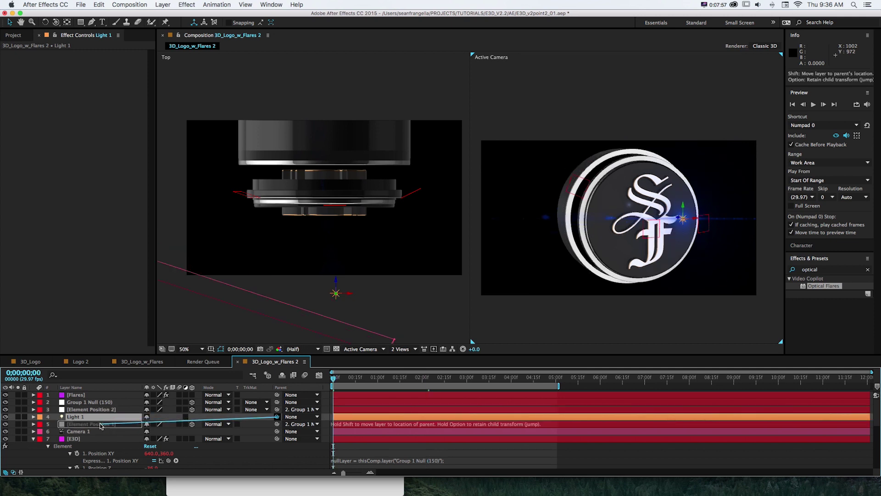
pyautogui.press('cmd+z')
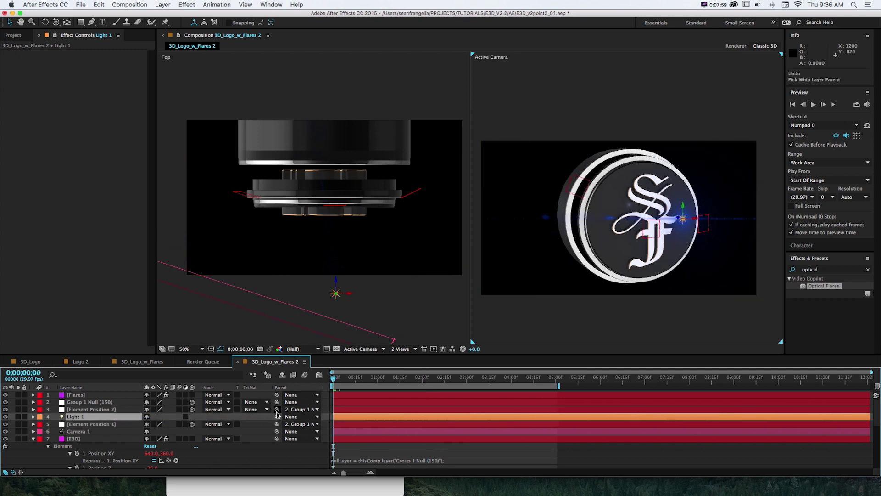
# - Parent Light 1 to the Element Position 1 null and try shifting Group 1 Null (150) to test the attachment
pyautogui.moveTo(278, 417); pyautogui.dragTo(100, 428)
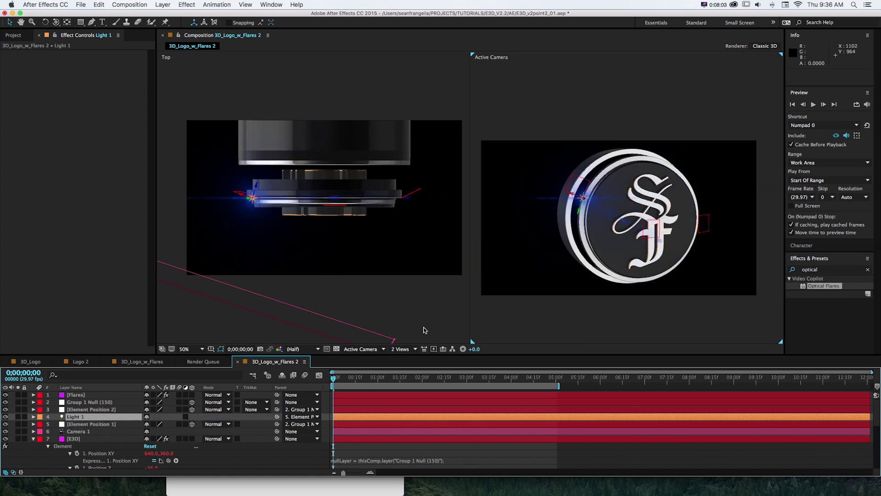
pyautogui.press('c')
pyautogui.click(598, 219)
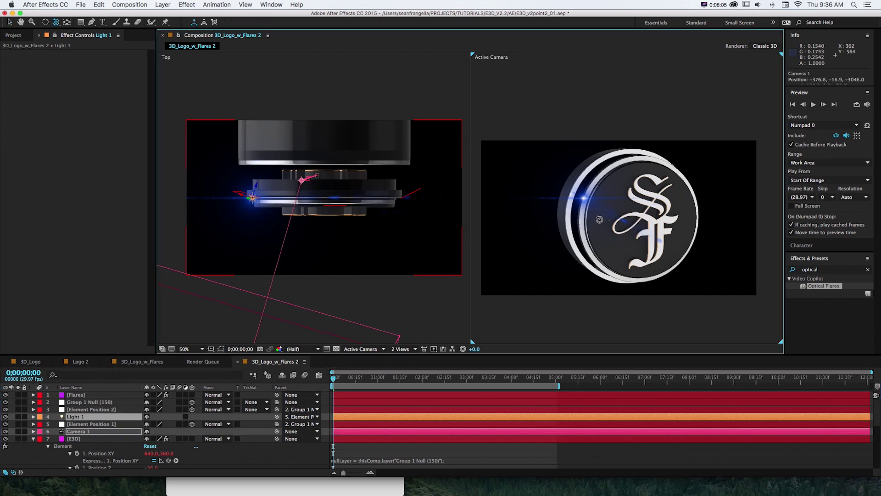
pyautogui.moveTo(599, 219)
pyautogui.mouseDown()
pyautogui.moveTo(591, 216)
pyautogui.moveTo(609, 209)
pyautogui.moveTo(590, 210)
pyautogui.mouseUp()
pyautogui.press('v')
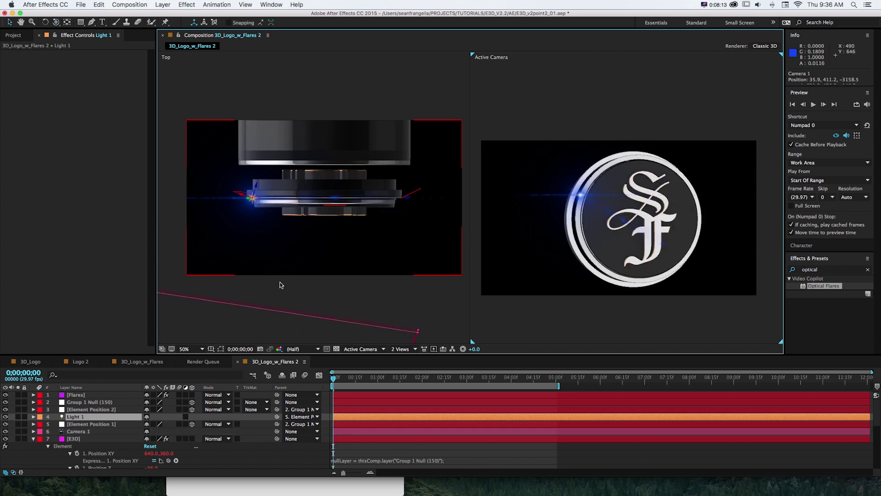
pyautogui.click(92, 402)
pyautogui.moveTo(328, 220)
pyautogui.mouseDown()
pyautogui.moveTo(335, 191)
pyautogui.moveTo(334, 222)
pyautogui.mouseUp()
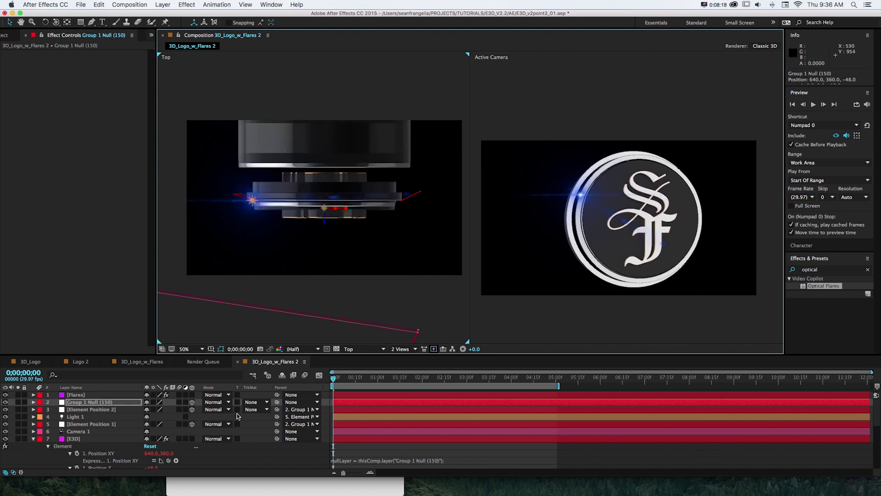
# - Duplicate Light 1, place the copy directly above Element Position 2, and parent it to that null
pyautogui.click(89, 418)
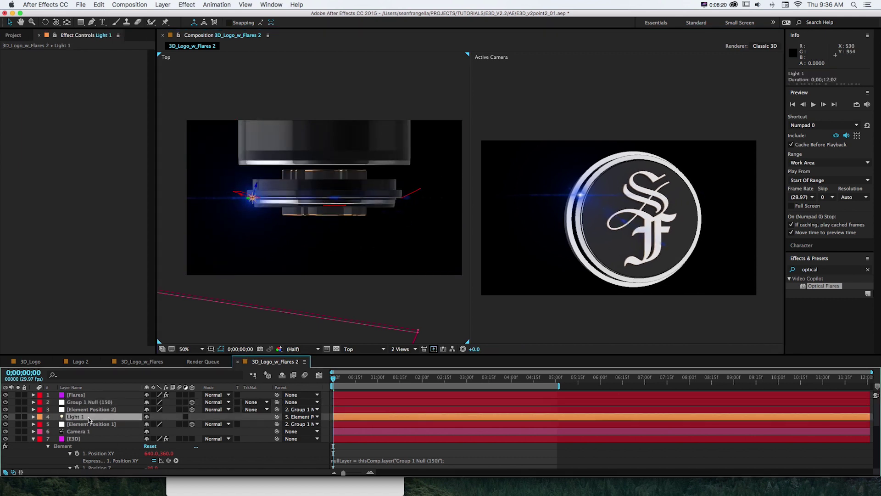
pyautogui.hotkey('ctrl', 'd')
pyautogui.moveTo(86, 419)
pyautogui.mouseDown()
pyautogui.moveTo(79, 408)
pyautogui.moveTo(272, 411)
pyautogui.moveTo(79, 417)
pyautogui.mouseUp()
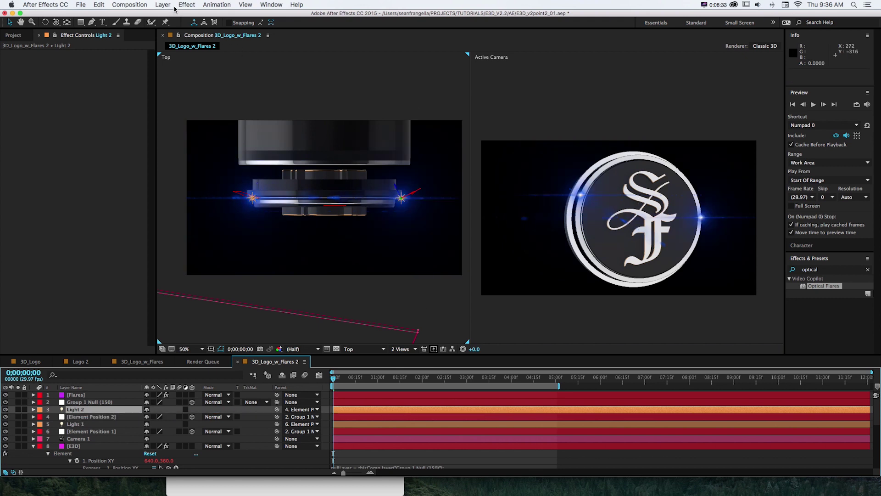
# - Change Light 2's color to a saturated golden orange in its light settings
pyautogui.press('super+shift+l')
pyautogui.click(371, 188)
pyautogui.moveTo(290, 156); pyautogui.dragTo(291, 198)
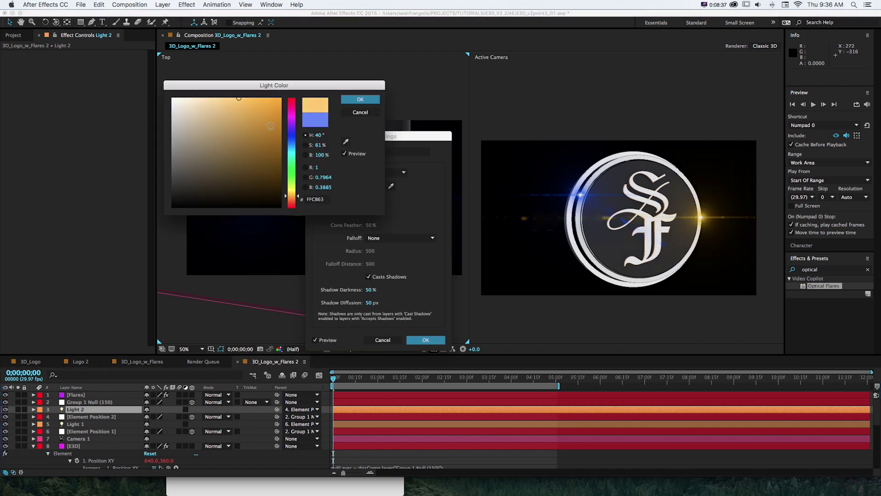
pyautogui.moveTo(271, 126); pyautogui.dragTo(273, 99)
pyautogui.press('Return')
pyautogui.press('Return')
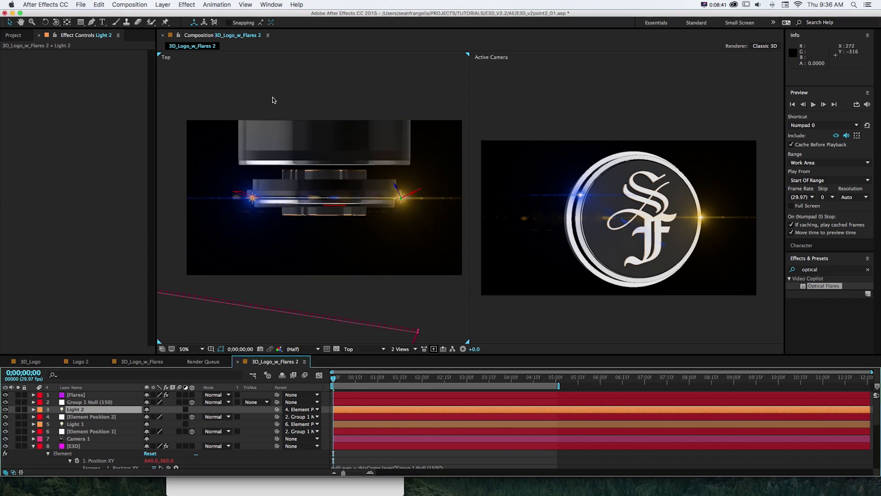
# - Set the Flares layer's blending mode to Add
pyautogui.click(76, 394)
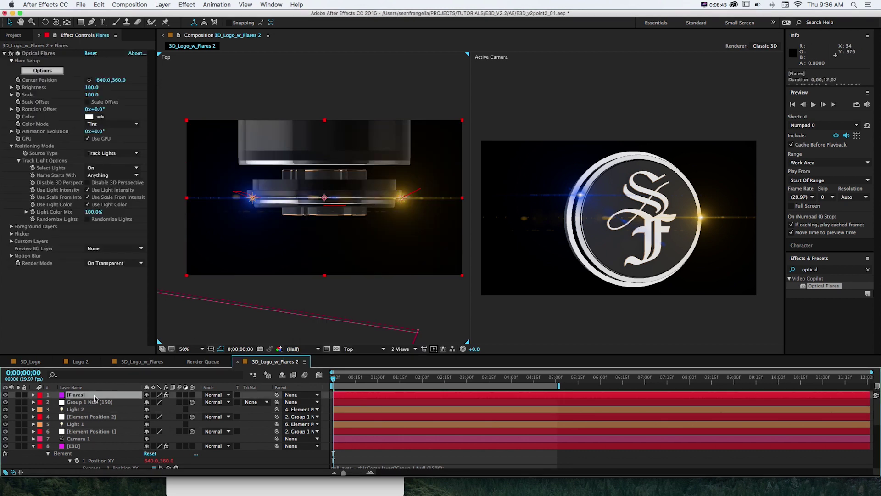
pyautogui.click(216, 394)
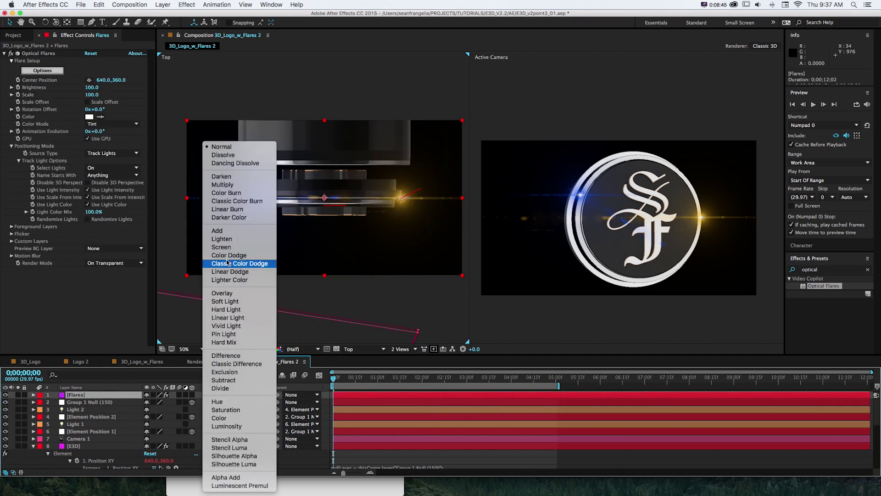
pyautogui.click(229, 233)
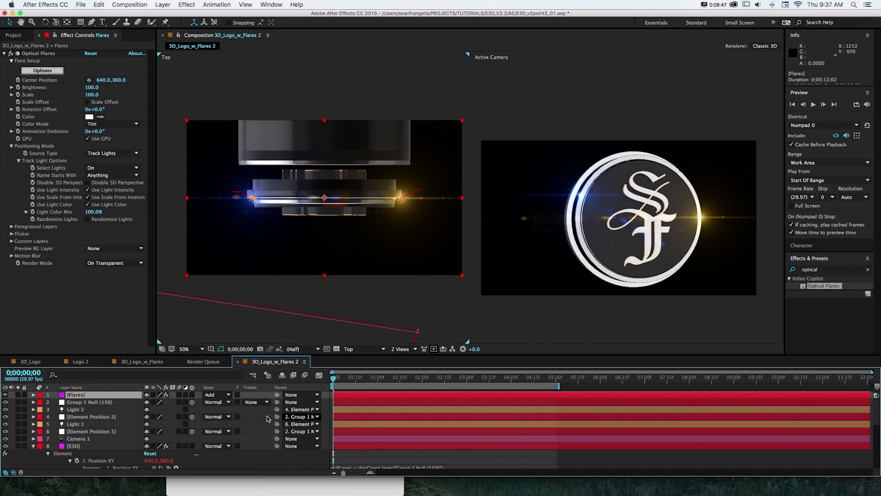
pyautogui.click(223, 397)
pyautogui.click(230, 234)
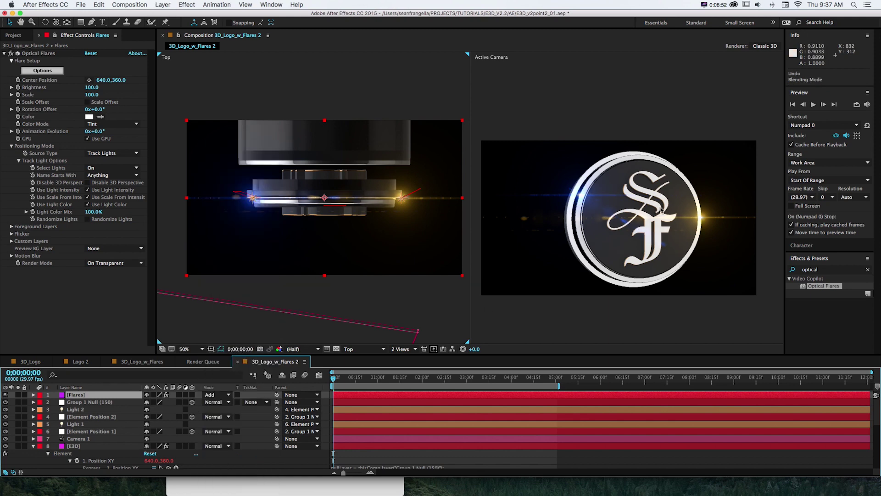
# - Move Group 1 Null (150) to a Z position of -54 and tilt it to -9° on the X axis
pyautogui.moveTo(659, 207); pyautogui.dragTo(597, 216)
pyautogui.click(89, 402)
pyautogui.moveTo(321, 221); pyautogui.dragTo(322, 224)
pyautogui.press('r')
pyautogui.moveTo(156, 417)
pyautogui.mouseDown()
pyautogui.moveTo(193, 416)
pyautogui.moveTo(156, 418)
pyautogui.mouseUp()
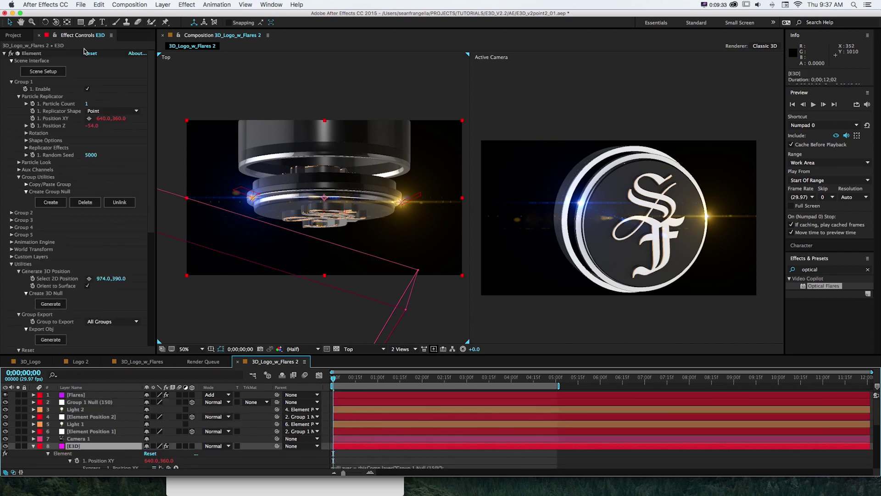
# - Examine the extruded logo's bevels and rings from several angles in Element's Scene Setup, and return to the composition
pyautogui.click(46, 71)
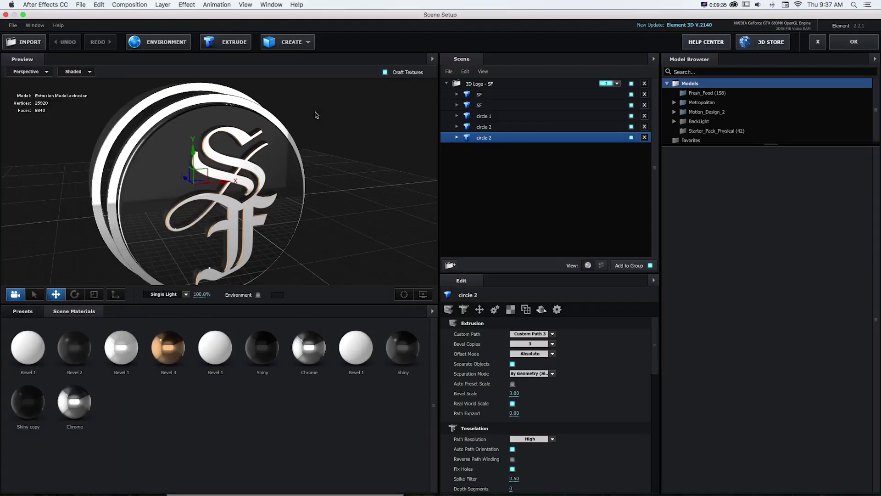
pyautogui.moveTo(267, 128)
pyautogui.mouseDown()
pyautogui.moveTo(356, 130)
pyautogui.moveTo(365, 120)
pyautogui.moveTo(277, 132)
pyautogui.mouseUp()
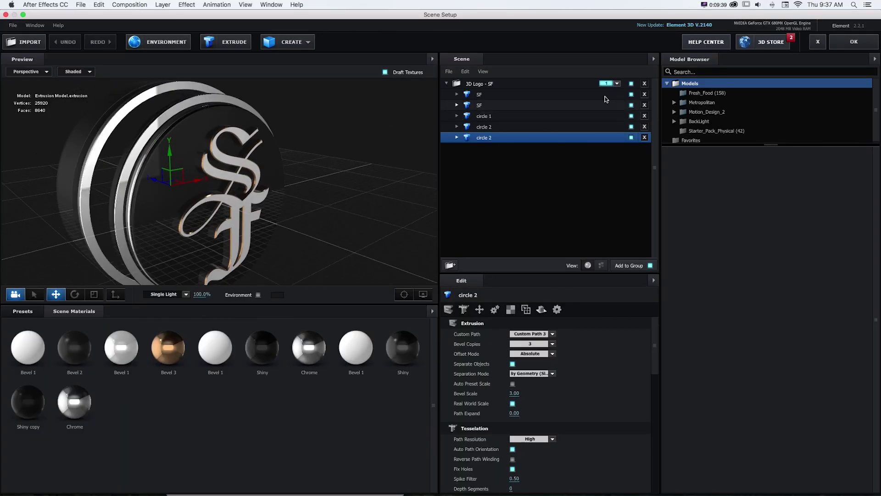
pyautogui.scroll(5, 80, 168)
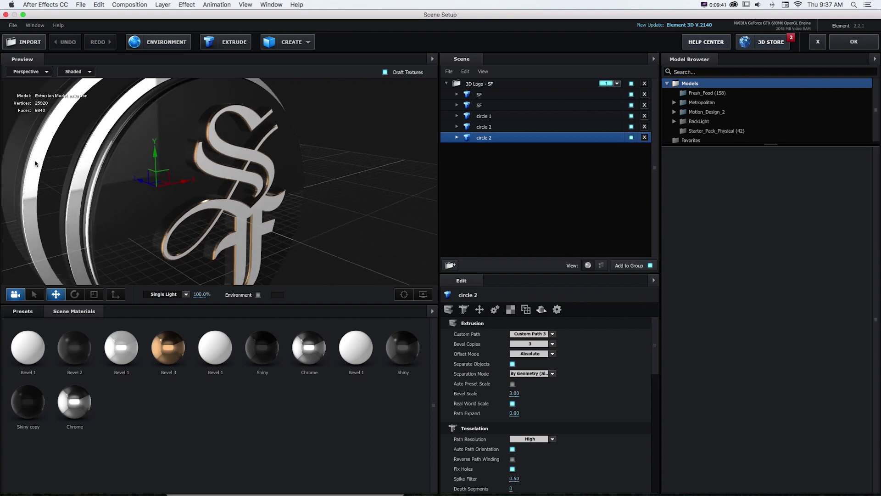
pyautogui.moveTo(271, 187); pyautogui.dragTo(358, 163)
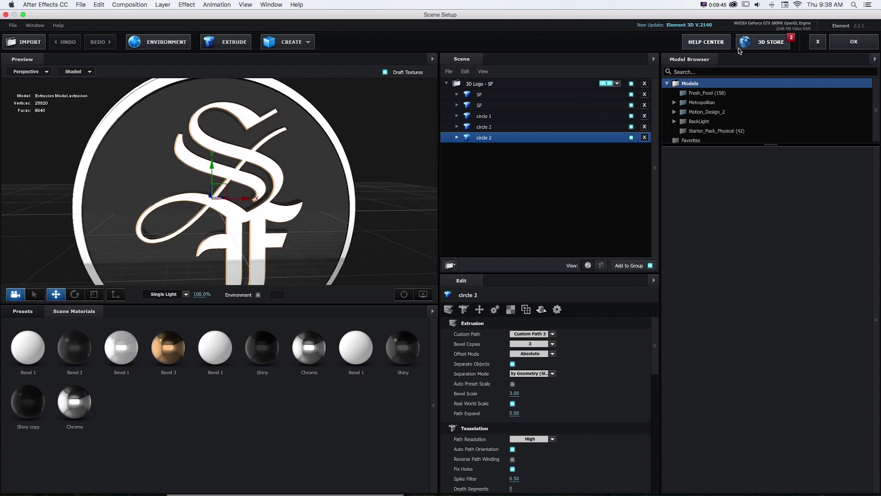
pyautogui.click(848, 42)
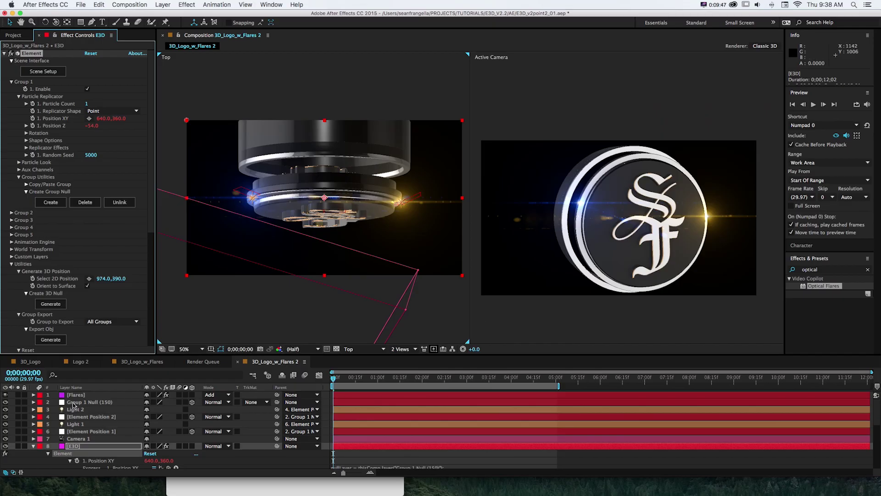
# - Hide Group 1 Null (150), Light 2, Element Position 2 and Light 1
pyautogui.moveTo(6, 404); pyautogui.dragTo(5, 418)
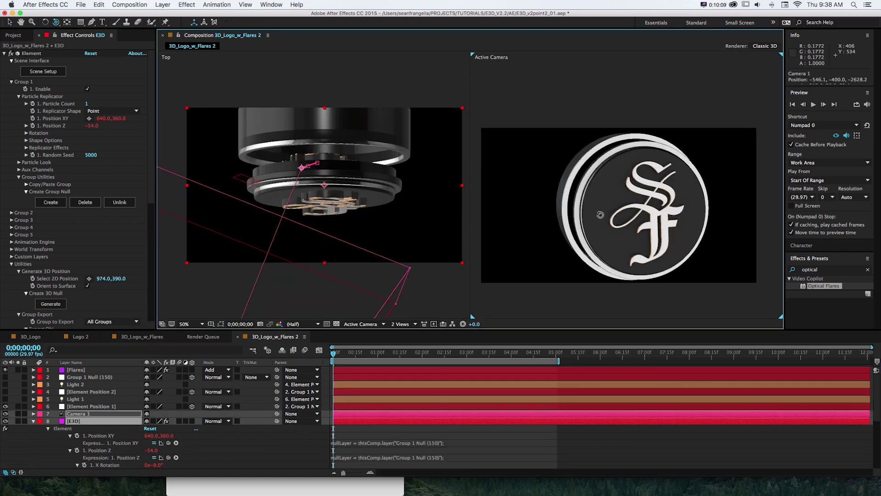
pyautogui.moveTo(597, 202); pyautogui.dragTo(564, 204)
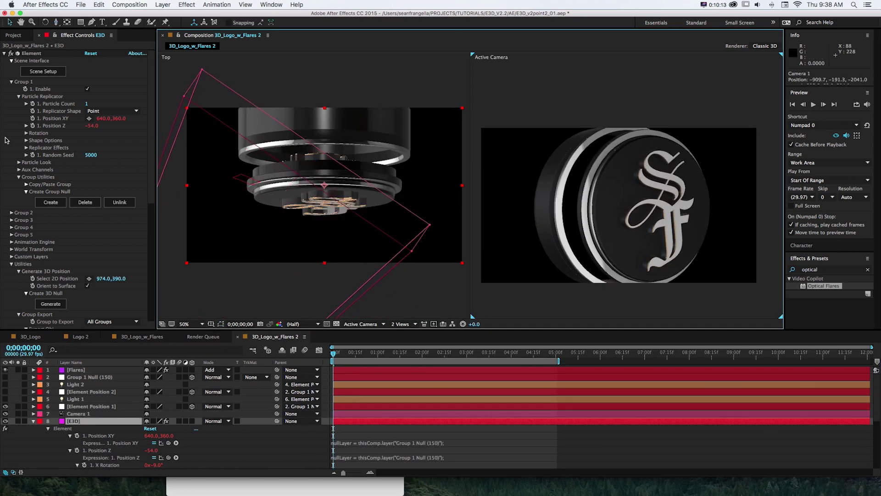
# - Generate a 3D position null from E3D on the rear ring's white edge, using 2D position 372, 358
pyautogui.click(10, 61)
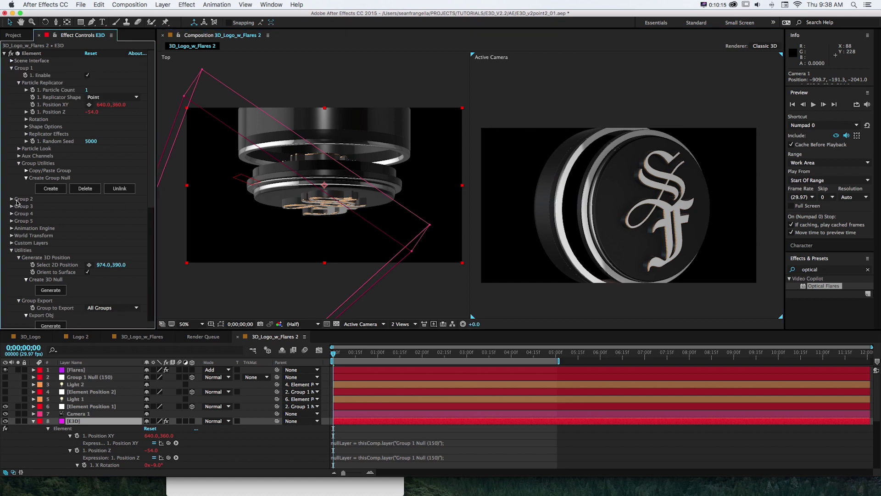
pyautogui.scroll(-5, 97, 160)
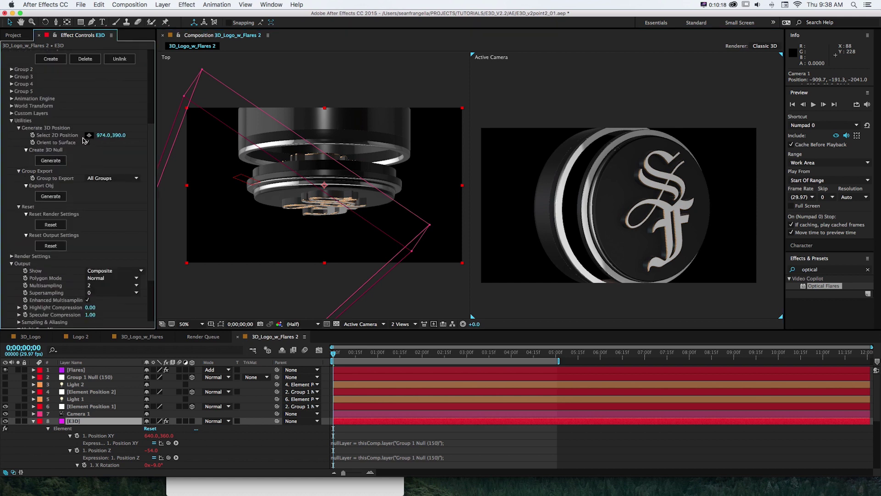
pyautogui.click(90, 136)
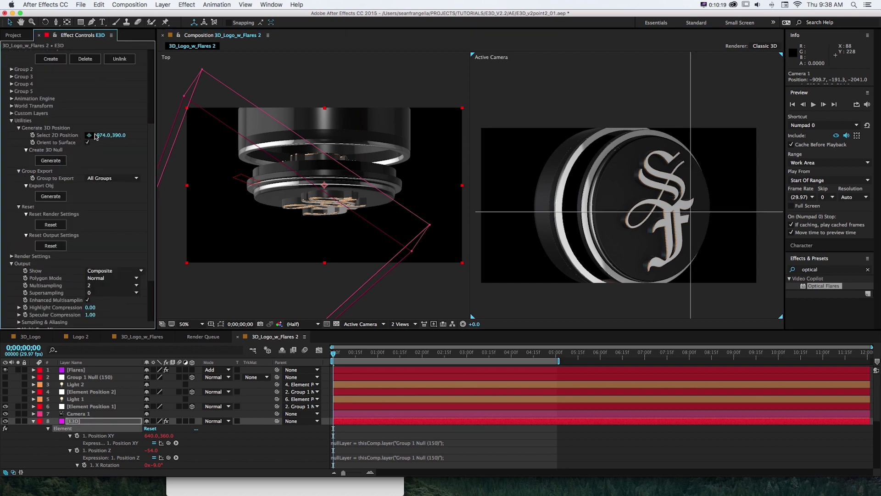
pyautogui.click(561, 205)
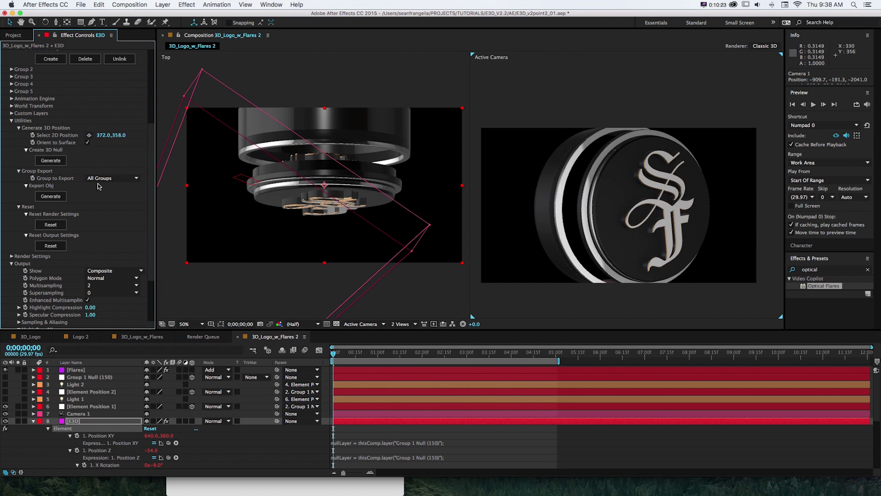
pyautogui.click(51, 160)
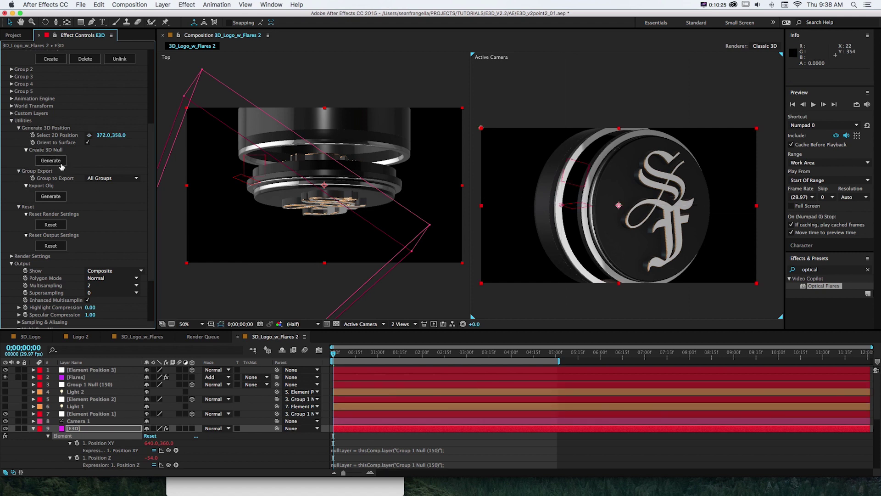
# - Duplicate Light 2, place the copy above Element Position 3, make it visible, and parent it to that null
pyautogui.click(98, 371)
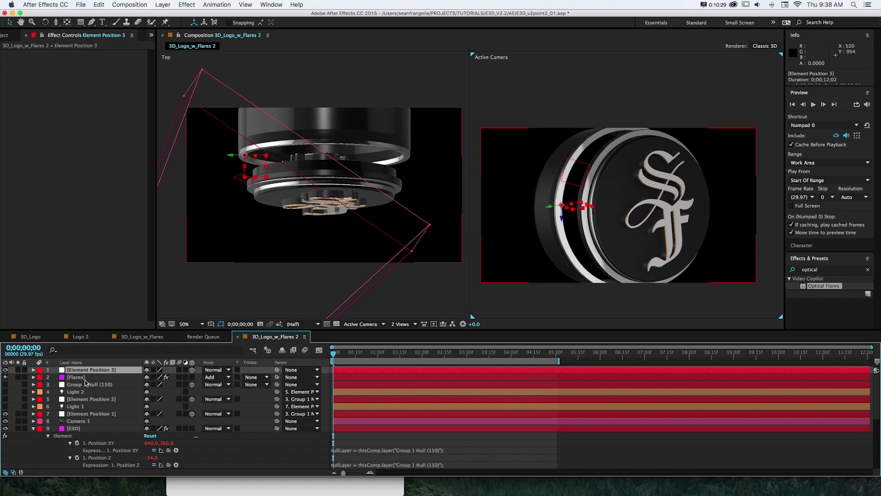
pyautogui.click(78, 392)
pyautogui.press('super+d')
pyautogui.moveTo(77, 393); pyautogui.dragTo(20, 370)
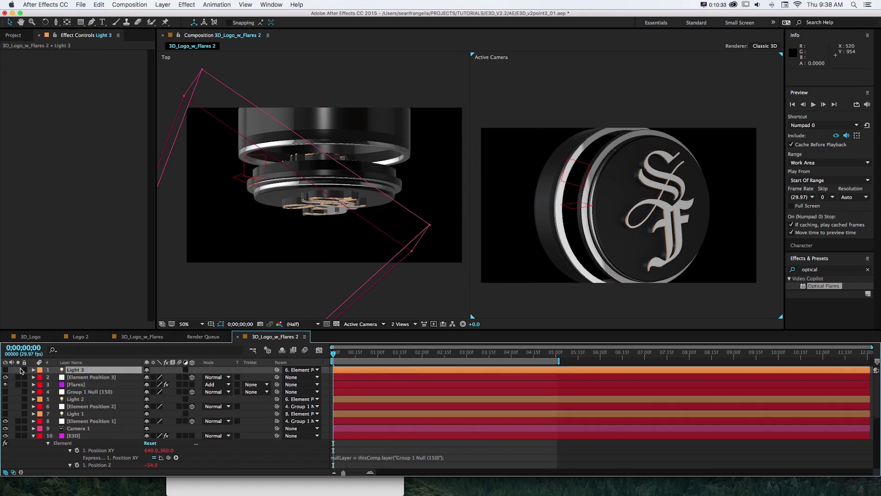
pyautogui.click(5, 370)
pyautogui.moveTo(279, 370); pyautogui.dragTo(91, 380)
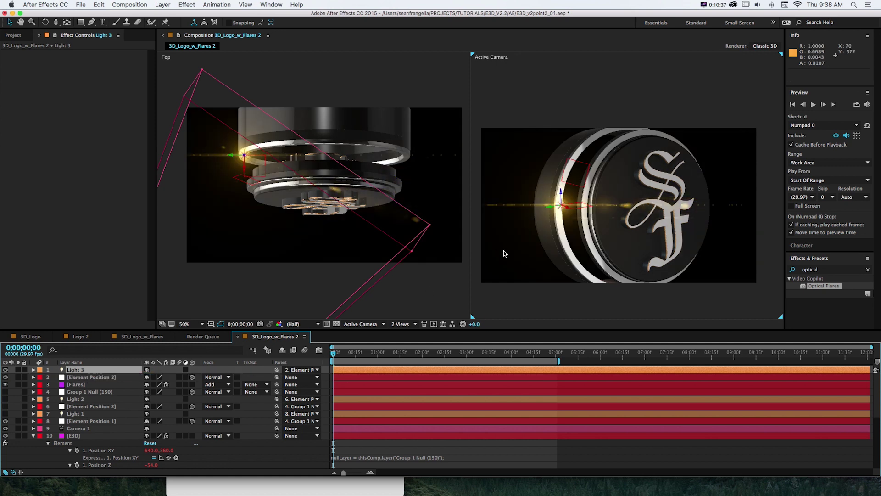
pyautogui.press('c')
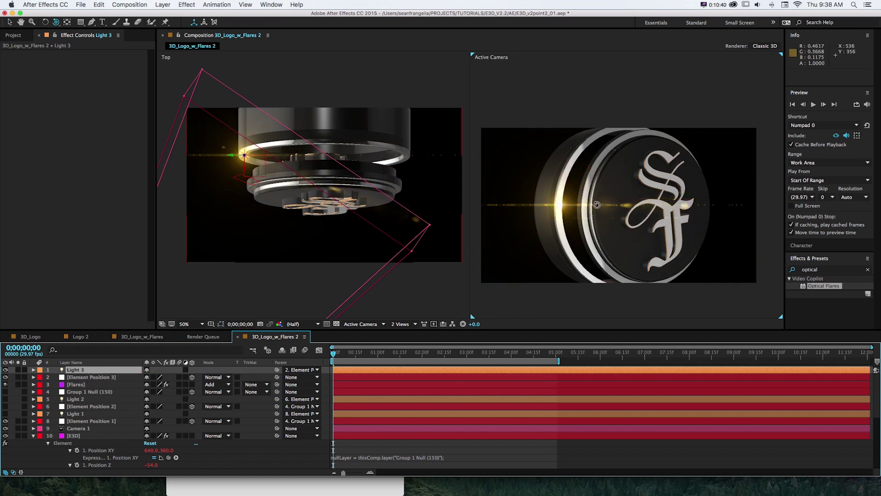
pyautogui.moveTo(613, 188); pyautogui.dragTo(599, 193)
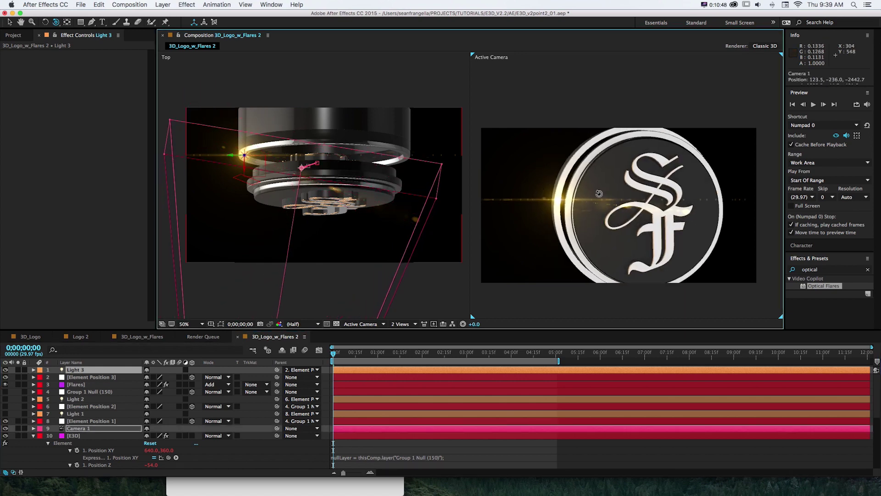
pyautogui.moveTo(598, 194)
pyautogui.mouseDown()
pyautogui.moveTo(609, 171)
pyautogui.moveTo(562, 187)
pyautogui.moveTo(612, 192)
pyautogui.mouseUp()
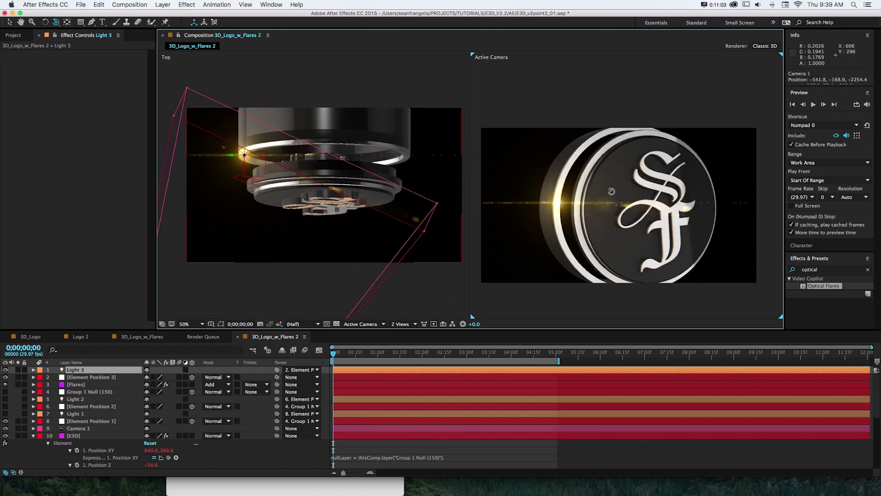
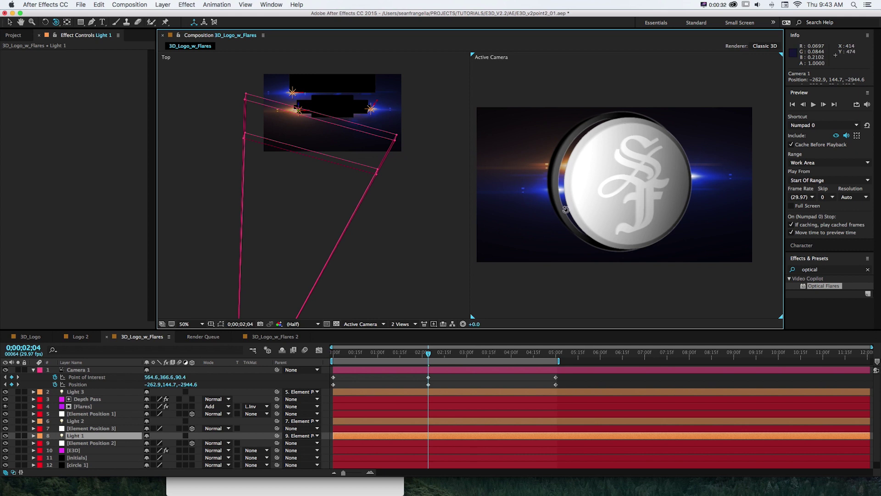
# - Check which track matte option the Flares layer uses with Depth Pass in the 3D_Logo_w_Flares composition
pyautogui.click(256, 407)
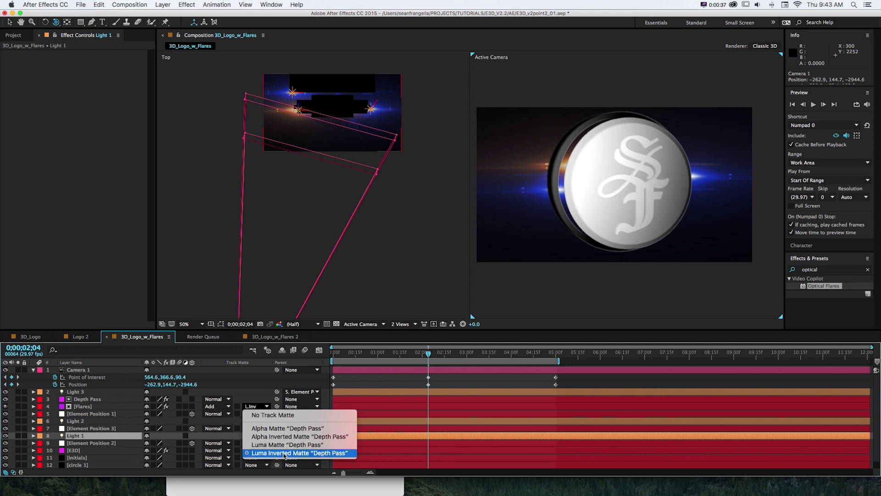
pyautogui.click(354, 453)
# - Duplicate the E3D layer in the 3D_Logo_w_Flares 2 composition and place the copy directly above the Flares layer
pyautogui.click(271, 337)
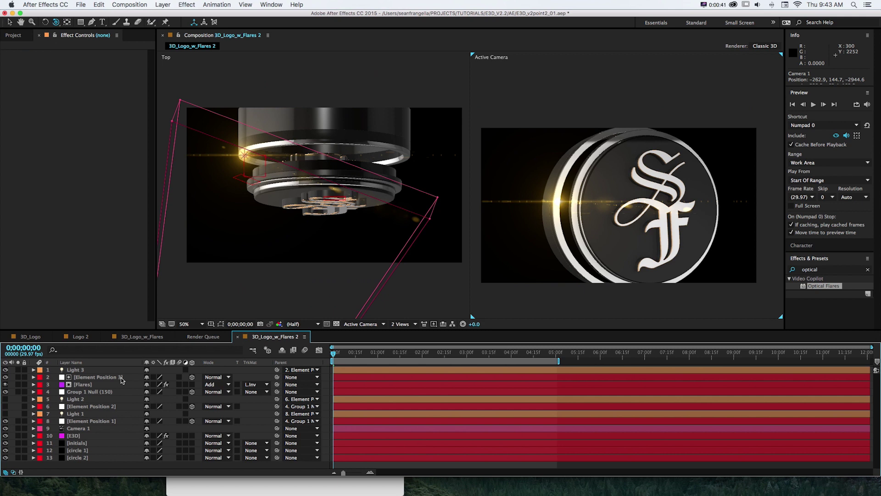
pyautogui.click(101, 435)
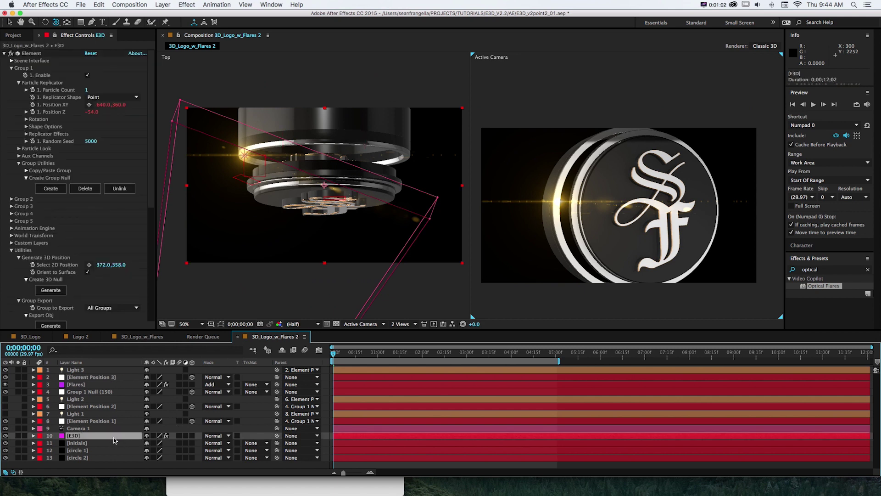
pyautogui.press('super+d')
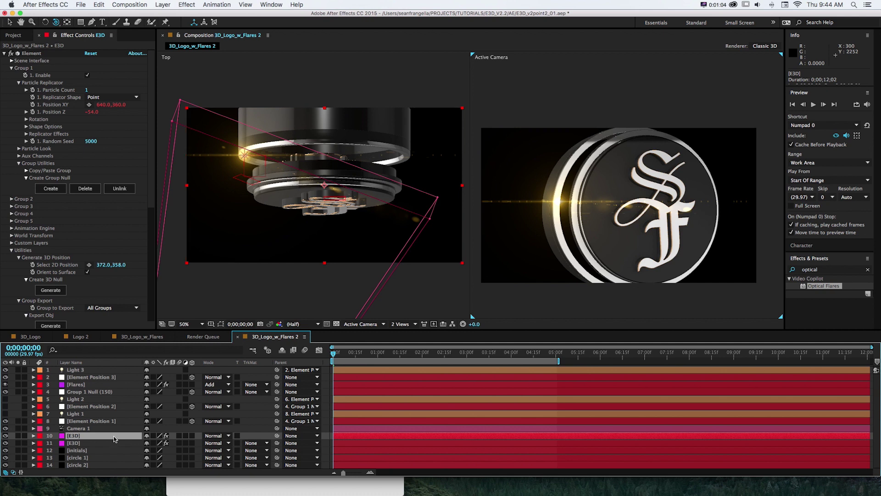
pyautogui.moveTo(108, 438); pyautogui.dragTo(102, 385)
pyautogui.moveTo(593, 189)
pyautogui.mouseDown()
pyautogui.moveTo(586, 187)
pyautogui.moveTo(593, 195)
pyautogui.mouseUp()
# - Rename the duplicated E3D layer above Flares as Depth Pass
pyautogui.doubleClick(87, 383)
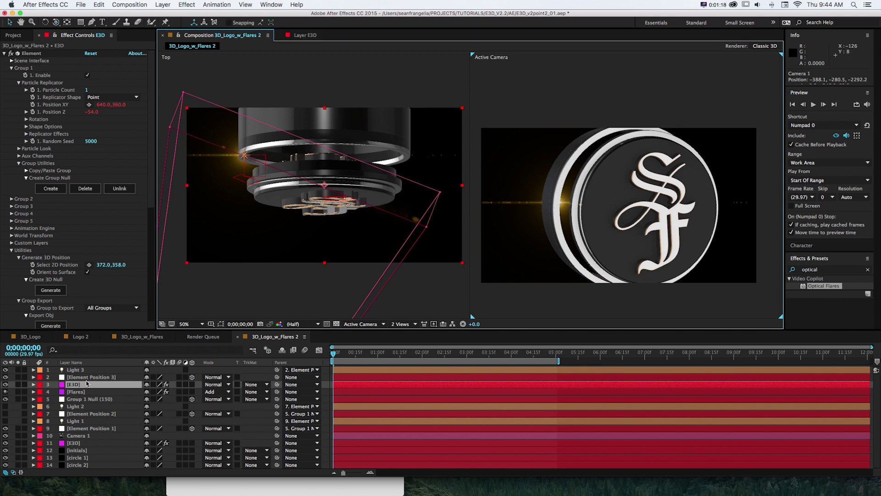
pyautogui.press('Return')
pyautogui.write('Depth Pass')
pyautogui.press('Return')
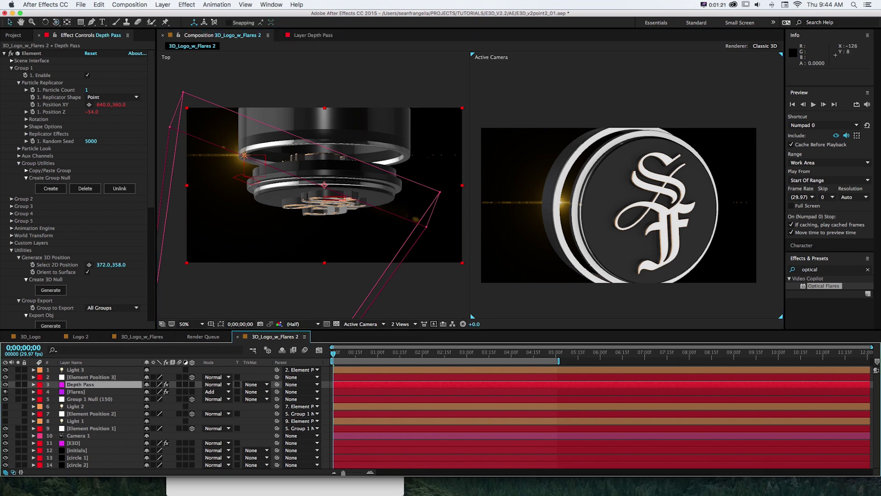
# - Solo the Depth Pass layer and bring its Element output settings into view with Group 1 collapsed
pyautogui.click(17, 384)
pyautogui.click(12, 68)
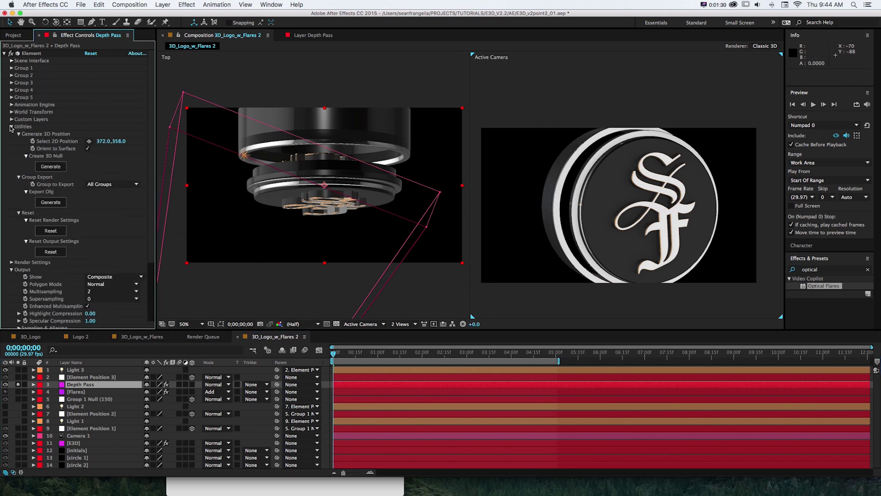
pyautogui.scroll(-5, 149, 206)
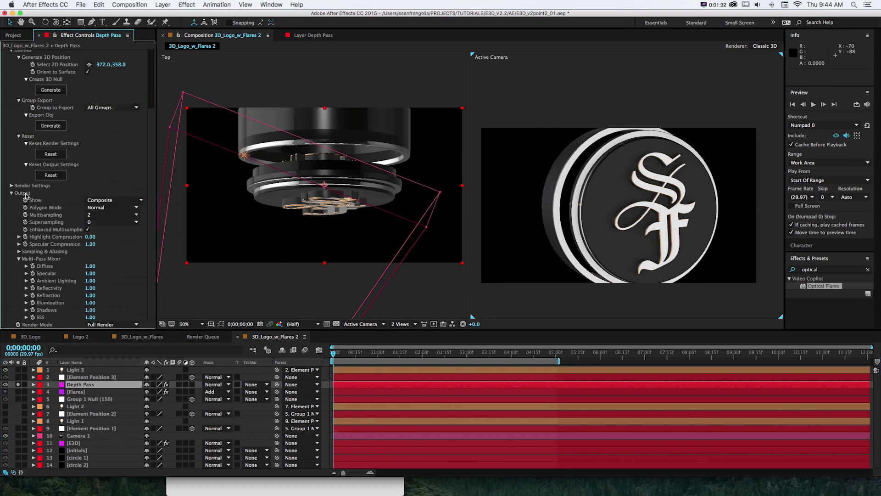
# - Preview the Focus and Ambient Occlusion outputs of the Element effect on Depth Pass
pyautogui.click(121, 202)
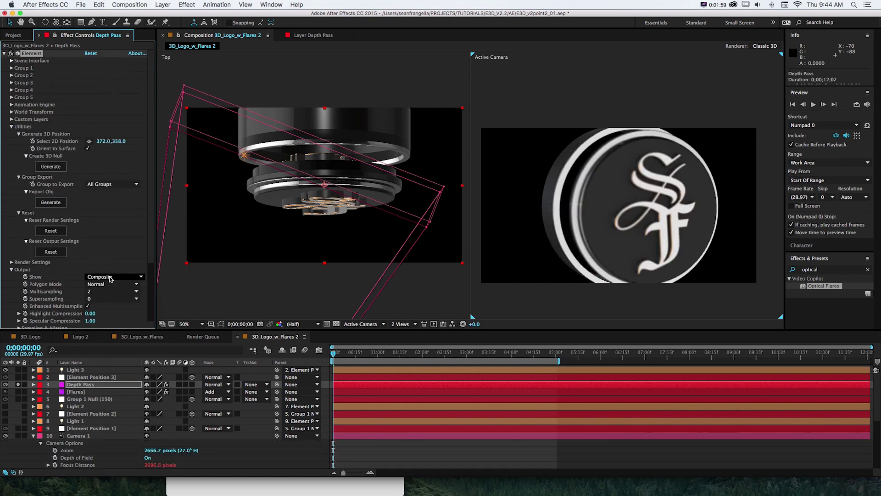
pyautogui.click(115, 277)
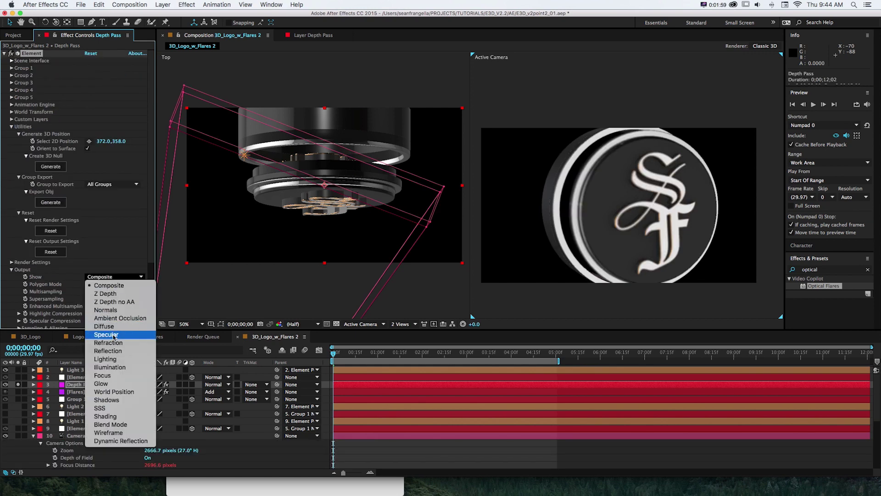
pyautogui.click(110, 375)
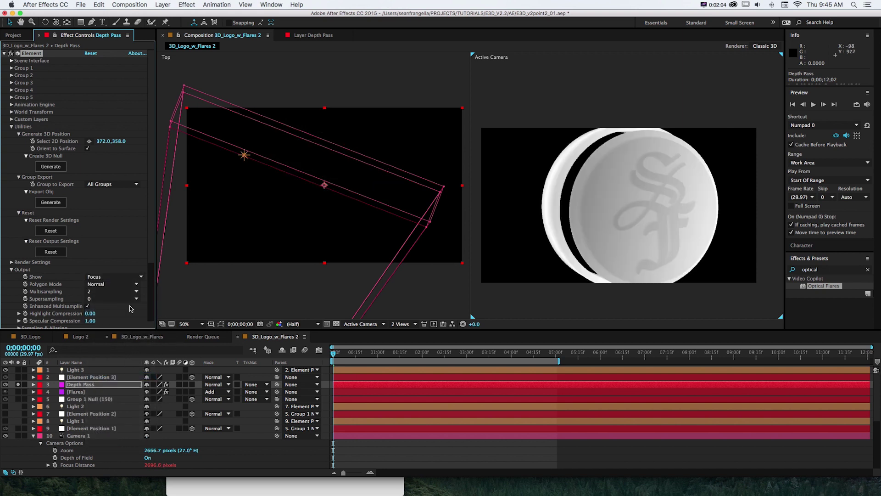
pyautogui.click(115, 277)
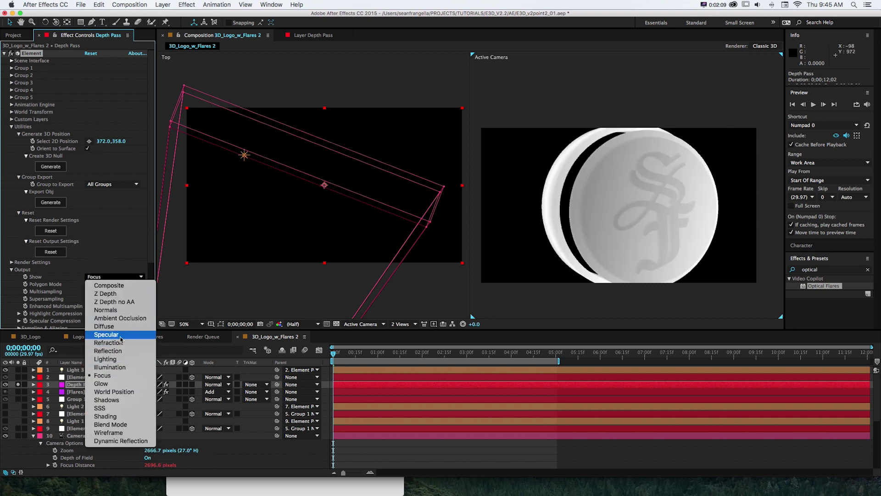
pyautogui.click(120, 318)
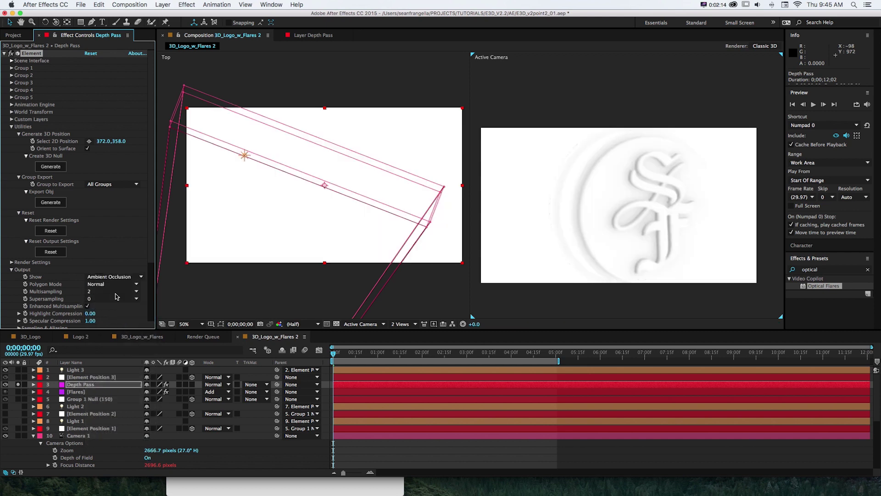
# - Switch the Element output shown on the Depth Pass layer to Z Depth
pyautogui.click(115, 277)
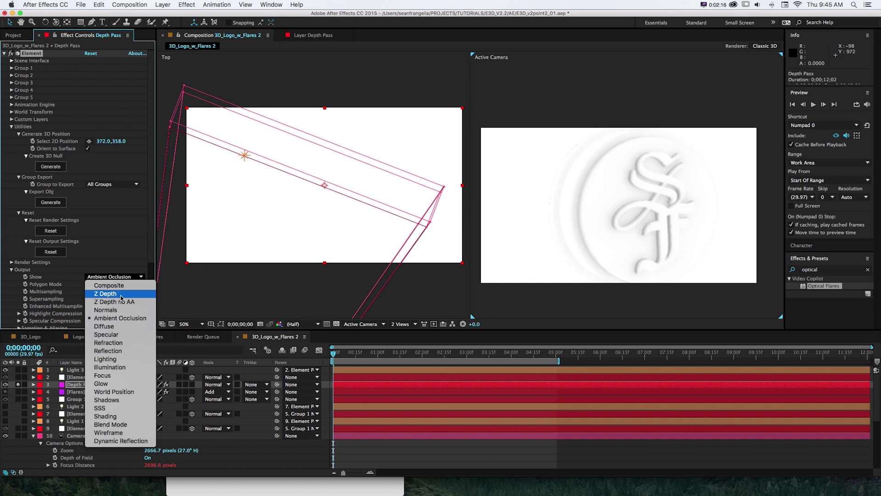
pyautogui.click(121, 294)
pyautogui.scroll(-5, 92, 185)
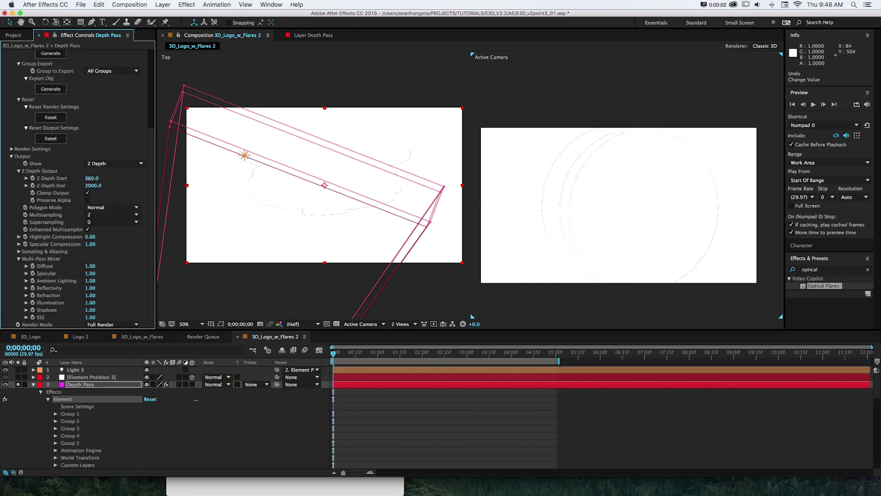
# - Tune the Depth Pass range against several camera angles, setting Z Depth Start to 2640 and Z Depth End to 2500
pyautogui.moveTo(88, 178); pyautogui.dragTo(100, 178)
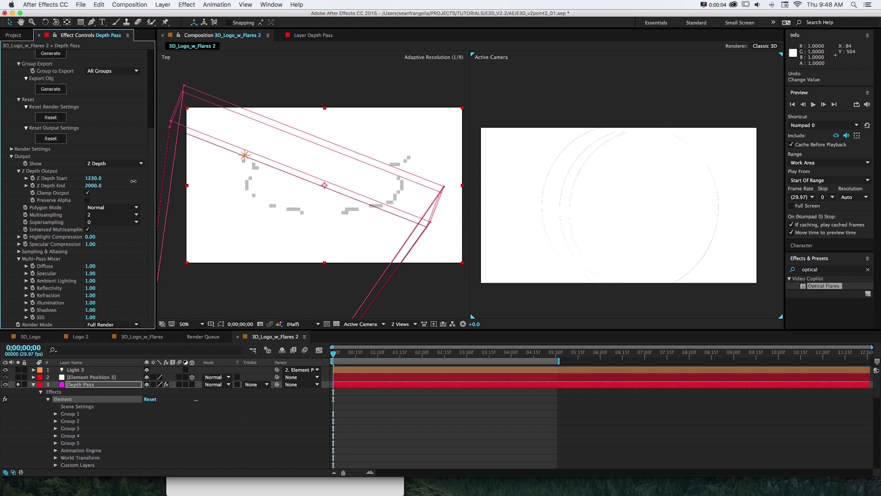
pyautogui.moveTo(134, 181); pyautogui.dragTo(102, 189)
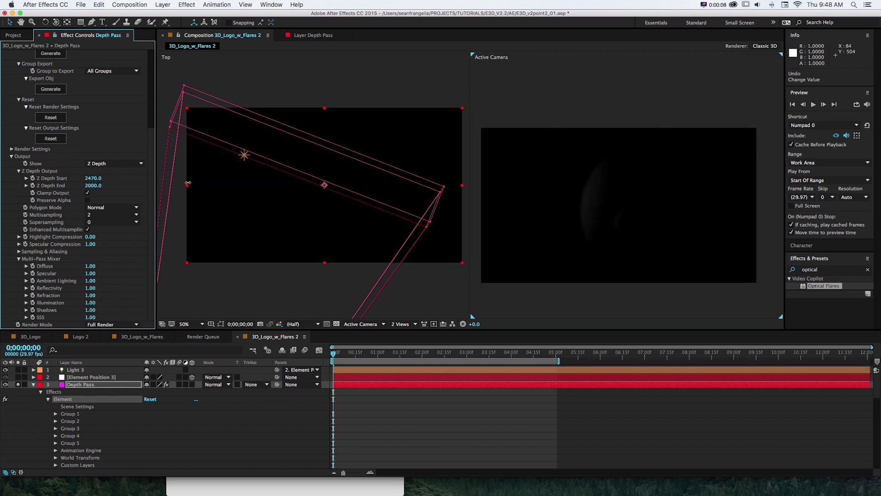
pyautogui.moveTo(95, 185); pyautogui.dragTo(100, 179)
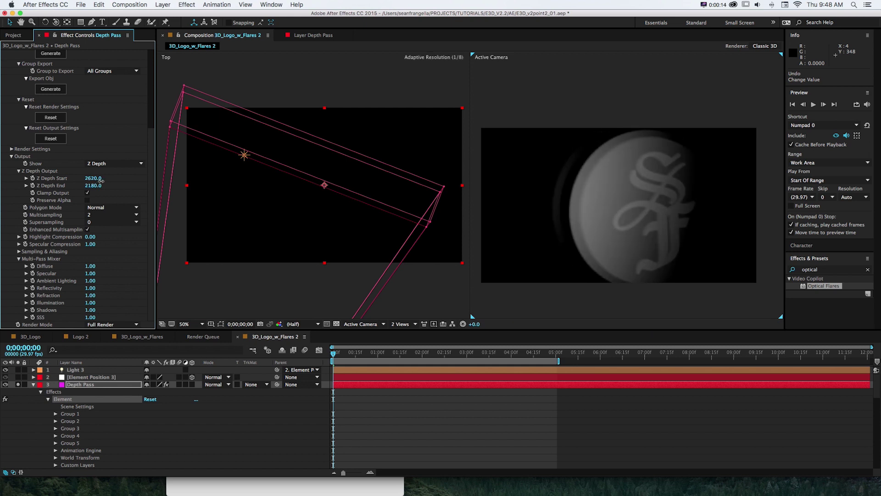
pyautogui.moveTo(101, 181); pyautogui.dragTo(103, 180)
pyautogui.moveTo(89, 186); pyautogui.dragTo(99, 185)
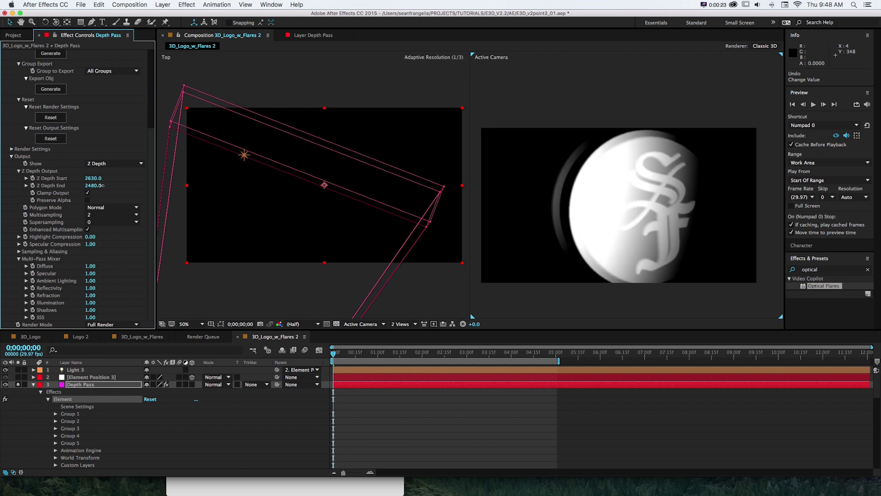
pyautogui.moveTo(575, 175); pyautogui.dragTo(583, 173)
pyautogui.moveTo(88, 184); pyautogui.dragTo(95, 184)
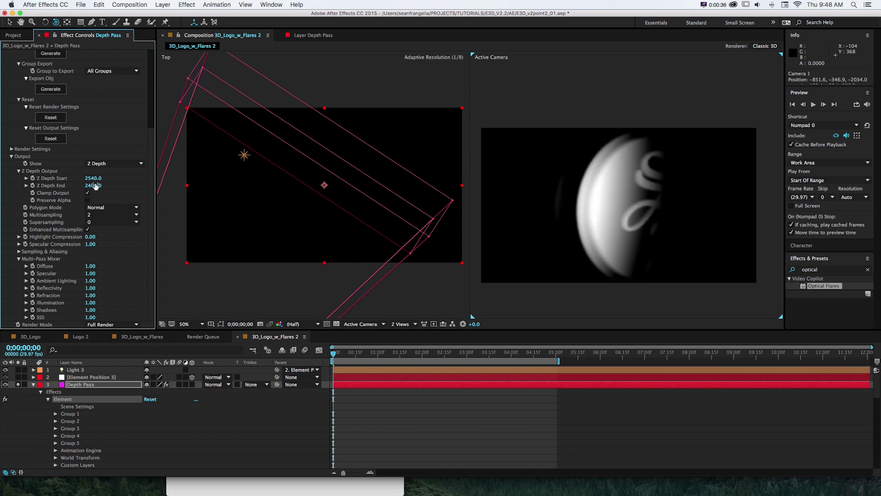
pyautogui.moveTo(652, 191); pyautogui.dragTo(606, 182)
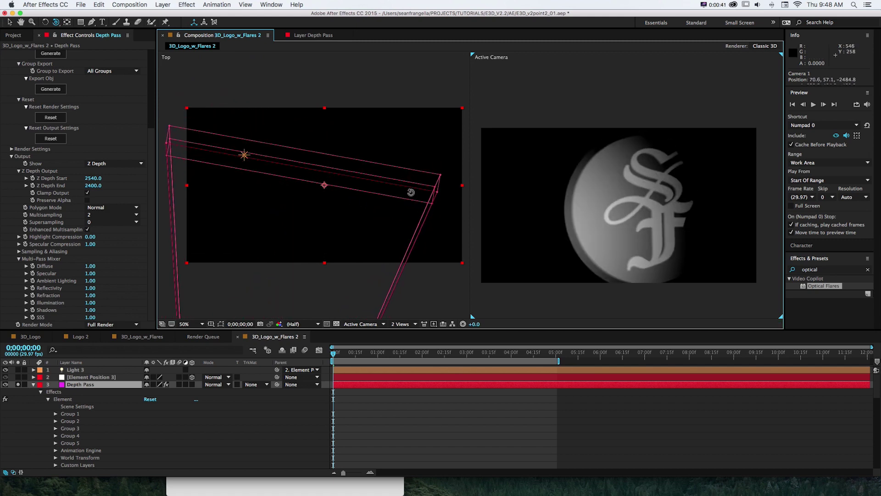
pyautogui.moveTo(94, 185); pyautogui.dragTo(95, 184)
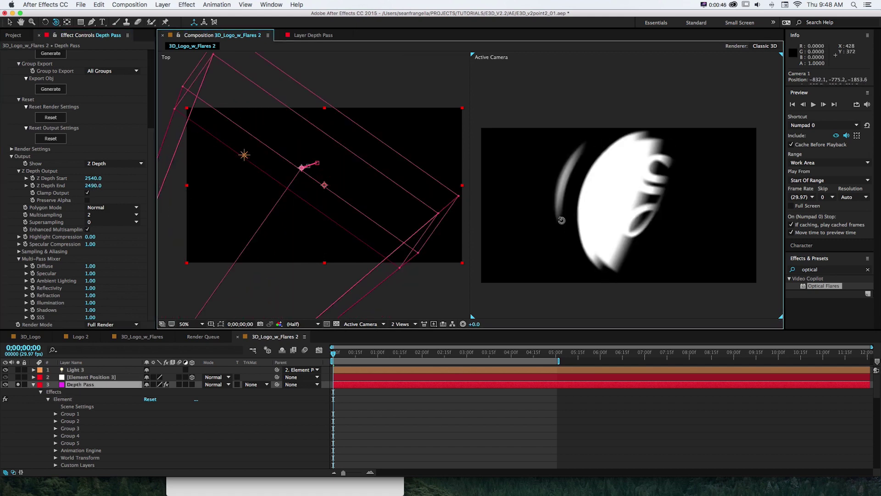
pyautogui.moveTo(562, 220); pyautogui.dragTo(559, 218)
pyautogui.moveTo(88, 179)
pyautogui.mouseDown()
pyautogui.moveTo(86, 186)
pyautogui.moveTo(94, 179)
pyautogui.mouseUp()
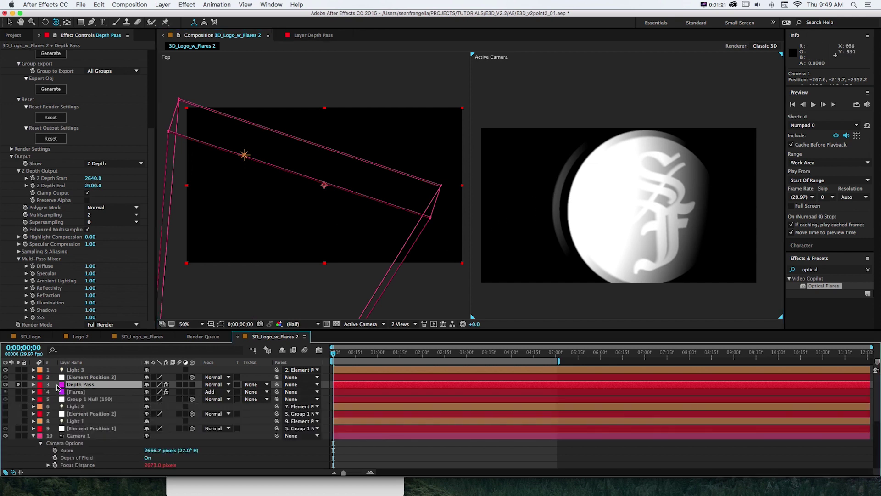
# - Set the Flares layer's track matte to Luma Inverted Matte "Depth Pass"
pyautogui.click(83, 392)
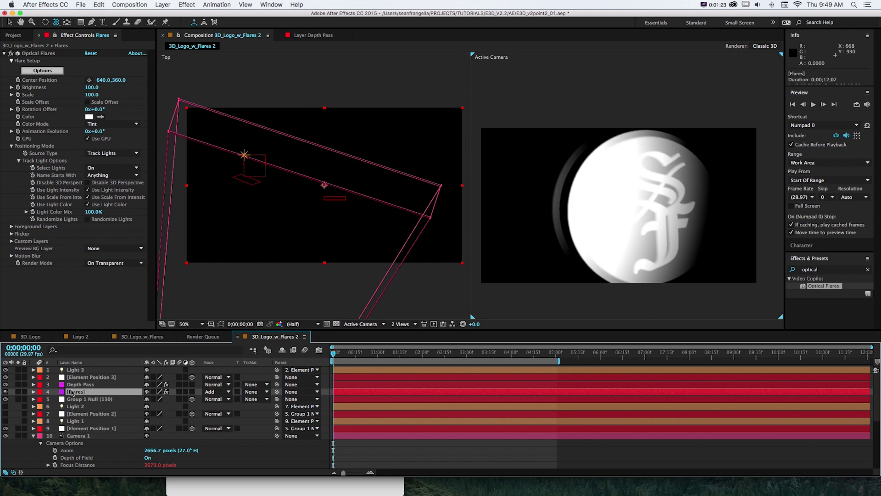
pyautogui.click(256, 392)
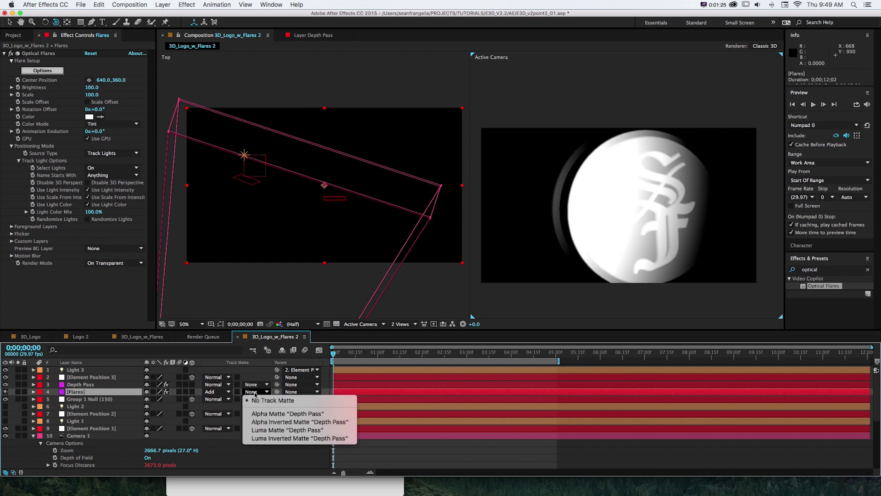
pyautogui.click(260, 439)
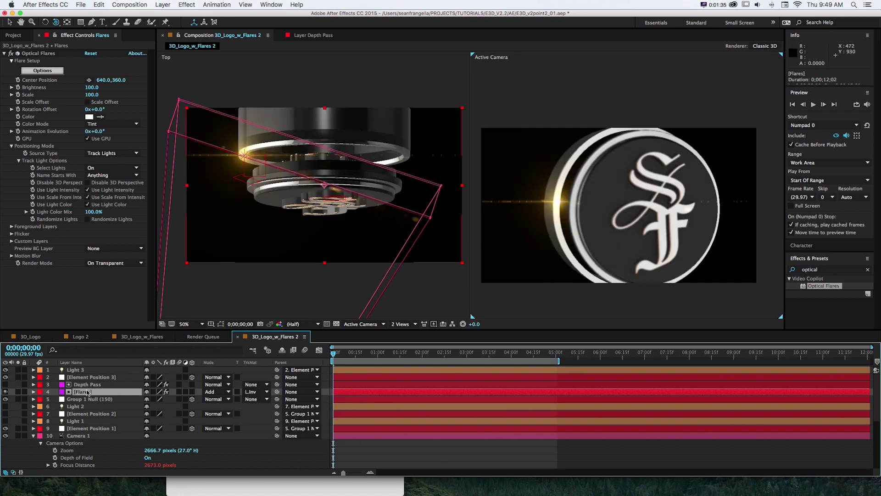
# - Toggle the Depth Pass layer's visibility on and off to compare the matte with the composite
pyautogui.click(4, 385)
pyautogui.click(5, 386)
pyautogui.click(4, 385)
pyautogui.click(5, 385)
pyautogui.click(5, 386)
pyautogui.click(4, 385)
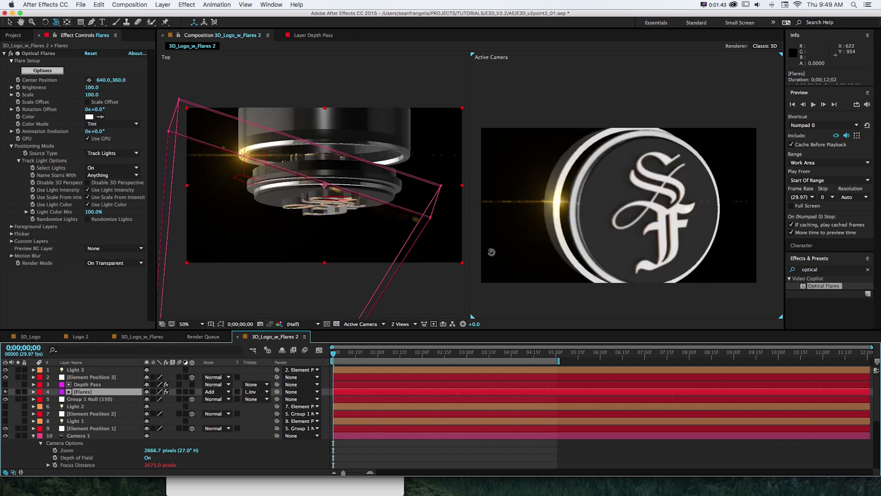
# - Check the flare from a steeper camera angle and set the Depth Pass layer's Z Depth End to 2390
pyautogui.click(626, 215)
pyautogui.moveTo(627, 214); pyautogui.dragTo(580, 216)
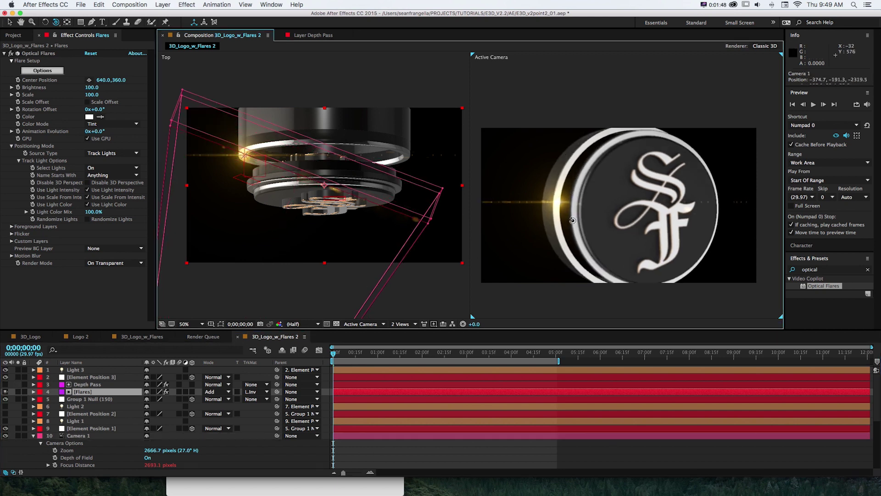
pyautogui.moveTo(571, 221); pyautogui.dragTo(595, 225)
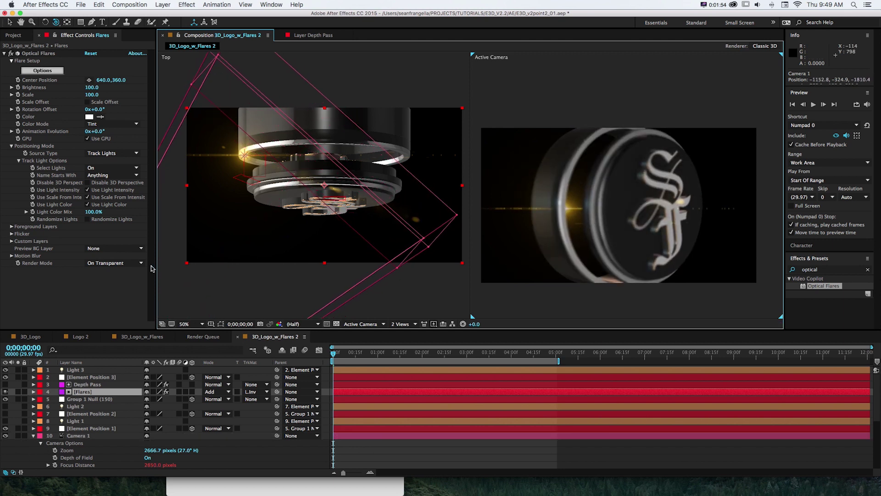
pyautogui.click(76, 384)
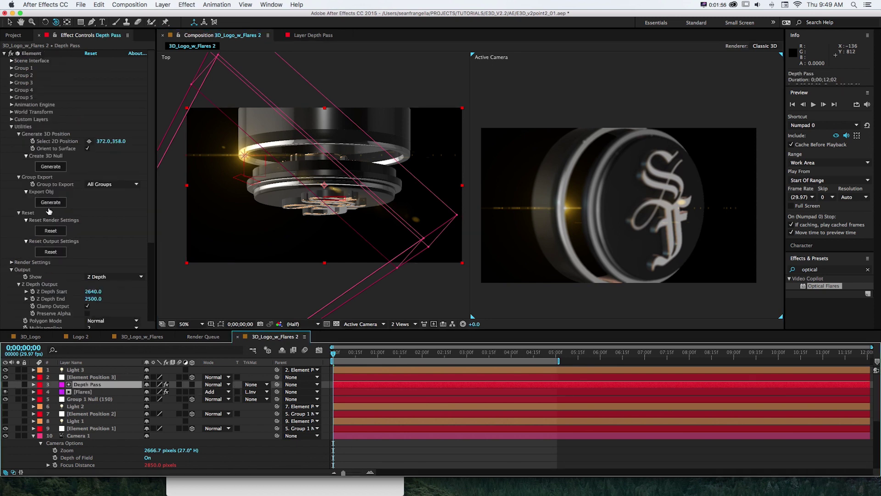
pyautogui.scroll(-5, 102, 223)
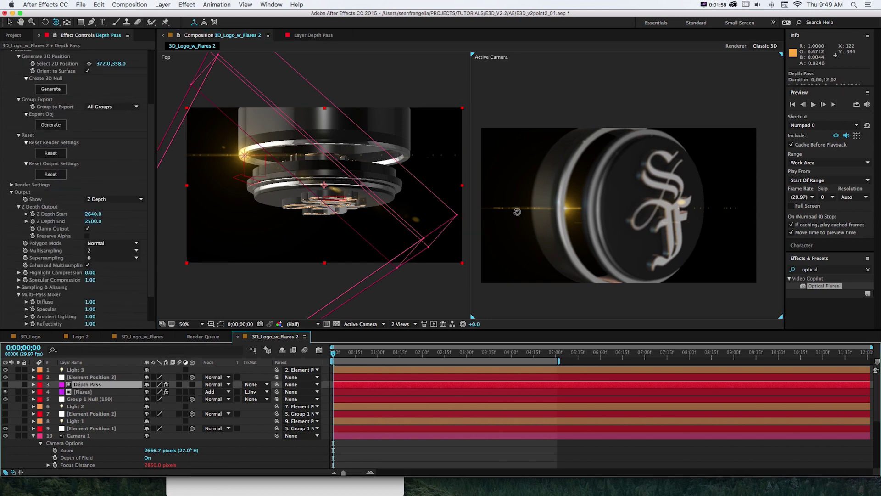
pyautogui.moveTo(92, 222); pyautogui.dragTo(87, 220)
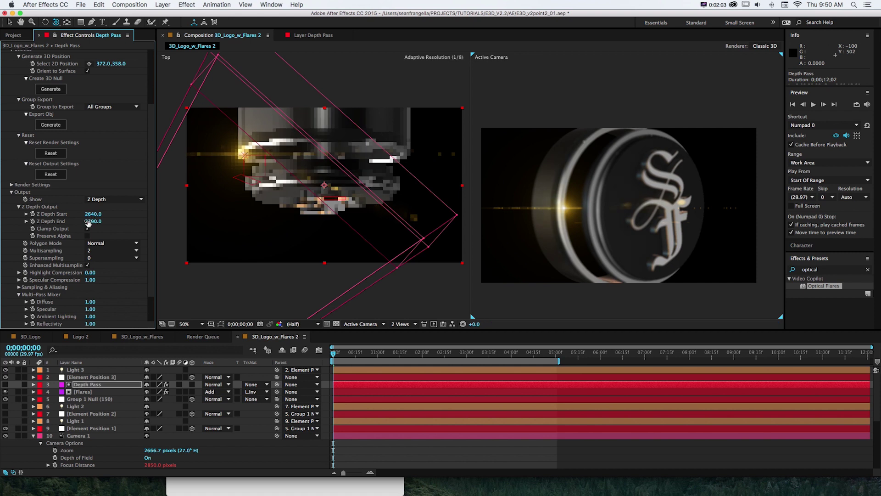
# - Collapse the Element effect on Depth Pass and apply the Color Correction Exposure effect beneath it
pyautogui.scroll(5, 97, 215)
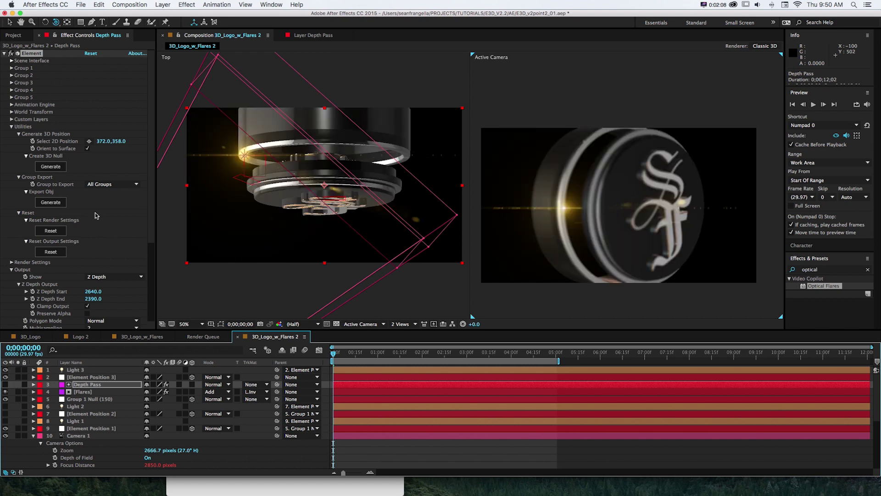
pyautogui.click(4, 53)
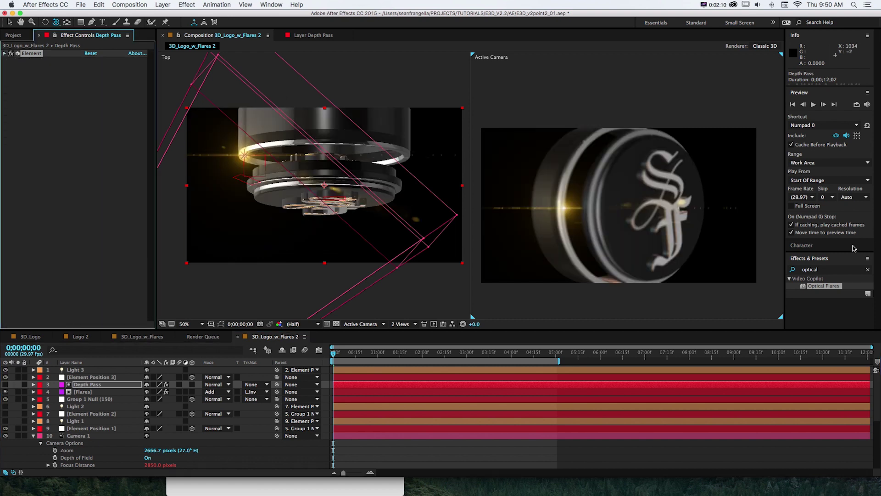
pyautogui.click(826, 269)
pyautogui.write('exposure')
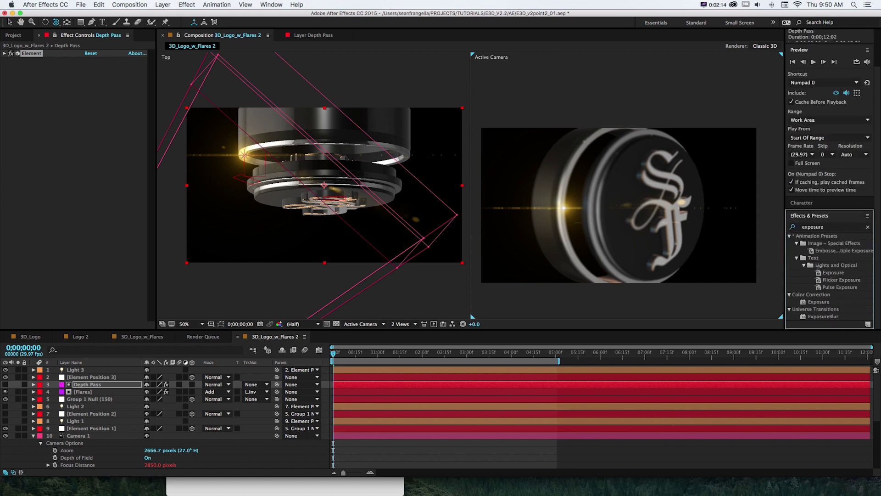
pyautogui.moveTo(811, 304); pyautogui.dragTo(52, 186)
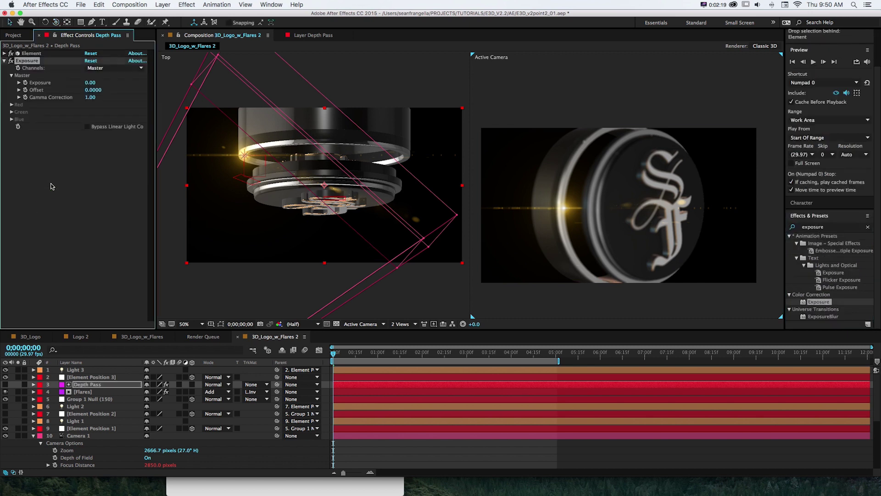
# - Show the Depth Pass layer and raise its Exposure effect to 0.57 to brighten the matte's white areas
pyautogui.click(5, 384)
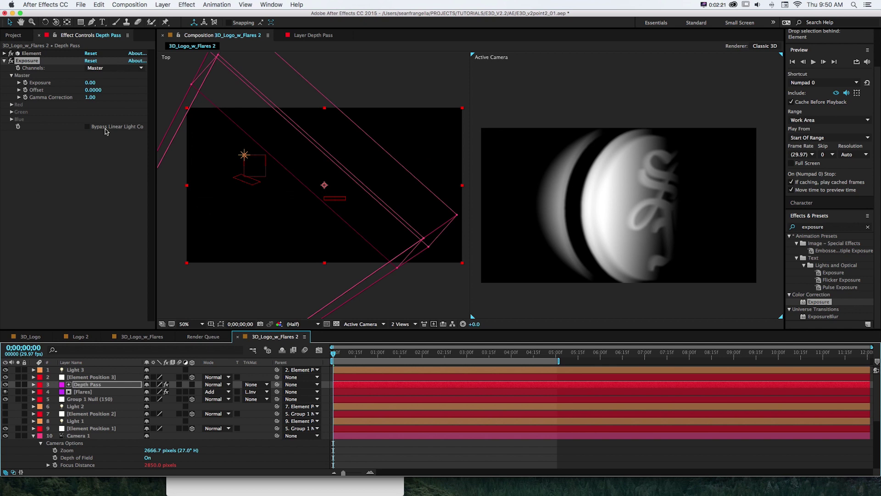
pyautogui.moveTo(90, 86); pyautogui.dragTo(114, 83)
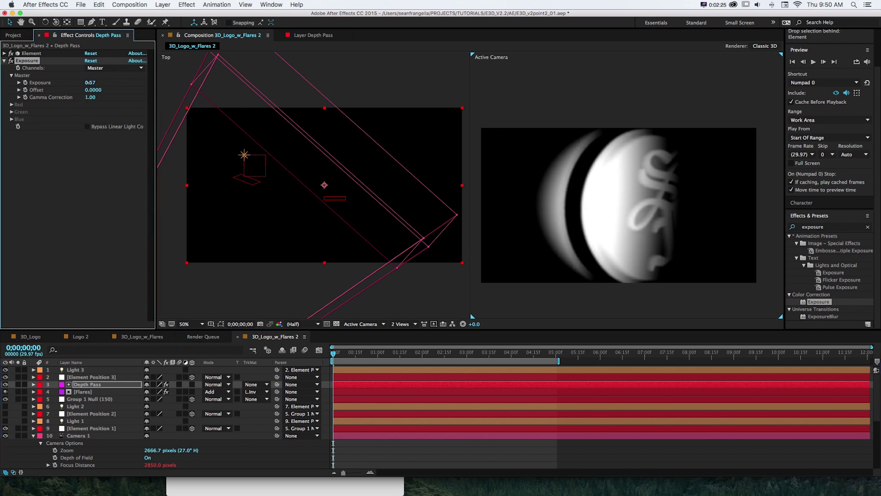
# - Set the Depth Pass layer's Element Z Depth Start to 2570 and Z Depth End to 2282, and hide the layer
pyautogui.click(4, 54)
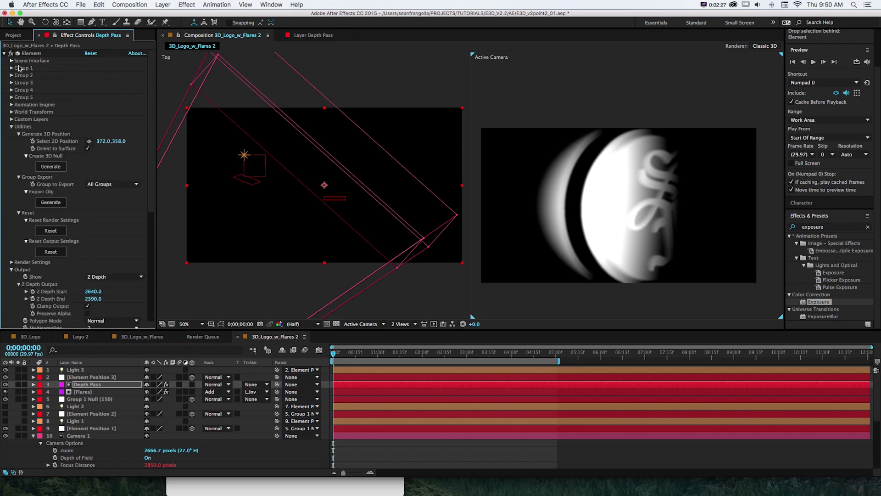
pyautogui.moveTo(92, 291); pyautogui.dragTo(86, 297)
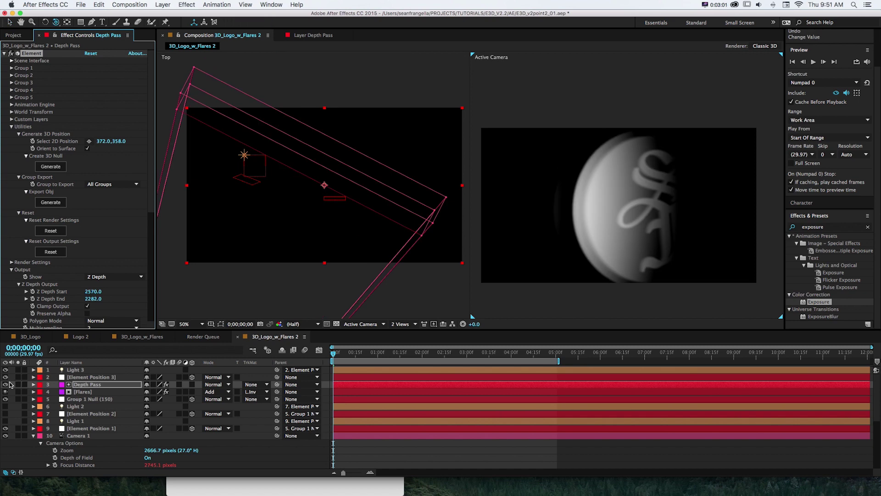
pyautogui.click(5, 384)
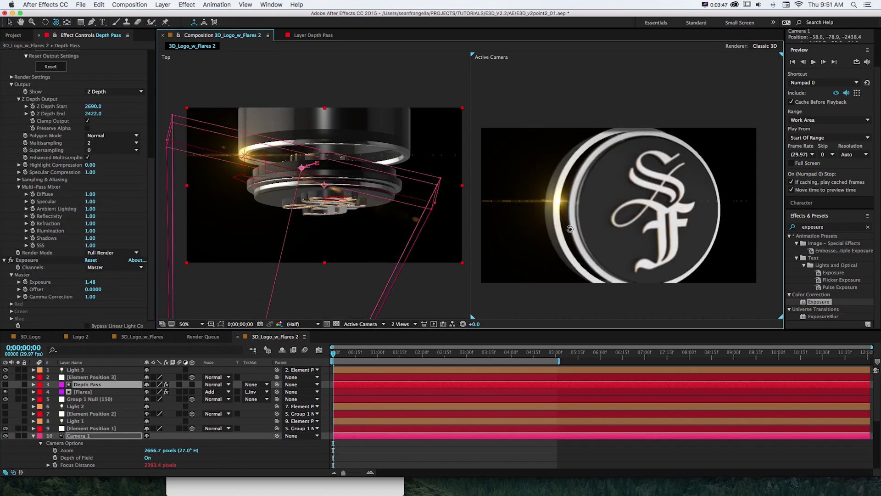
# - Orbit the camera around the logo in 3D_Logo_w_Flares 2 and 3D_Logo_w_Flares to check how the flares are occluded, toggling Depth Pass visibility
pyautogui.moveTo(569, 229); pyautogui.dragTo(546, 225)
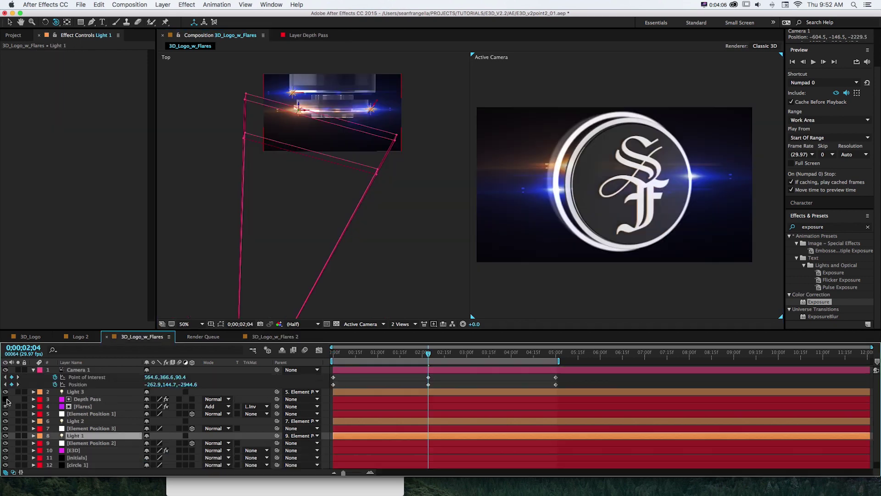
pyautogui.click(6, 399)
pyautogui.moveTo(582, 188); pyautogui.dragTo(607, 203)
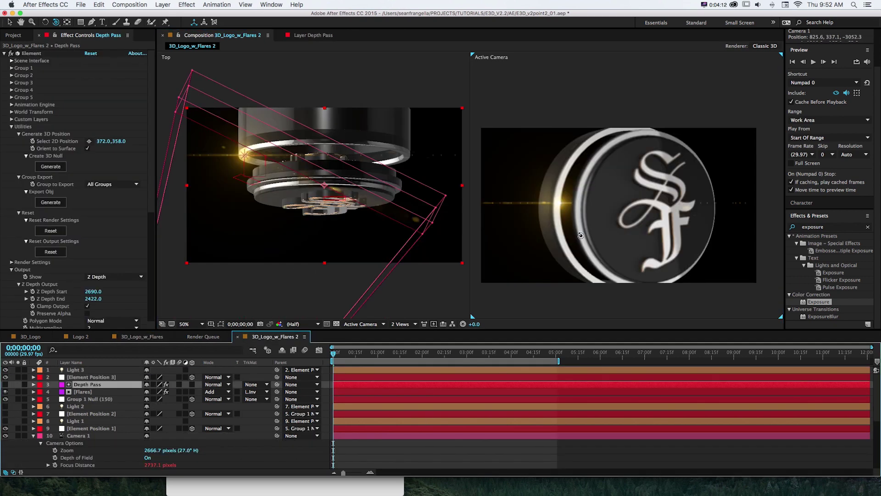
pyautogui.click(142, 337)
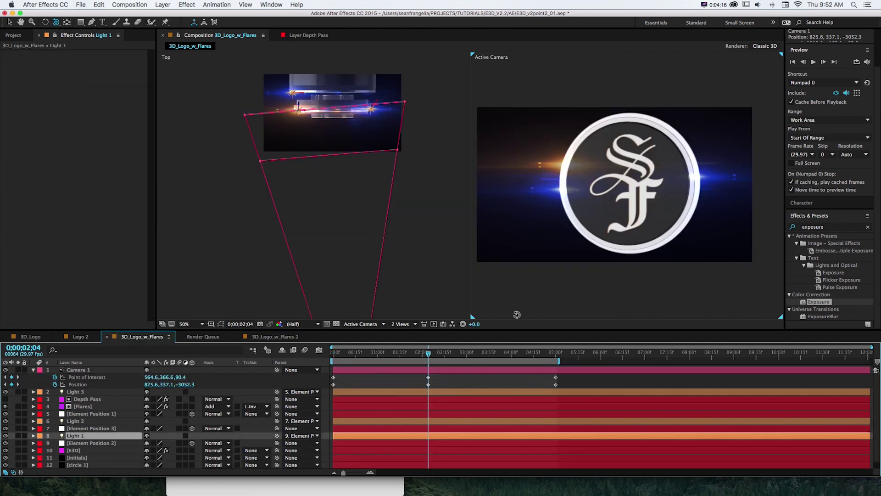